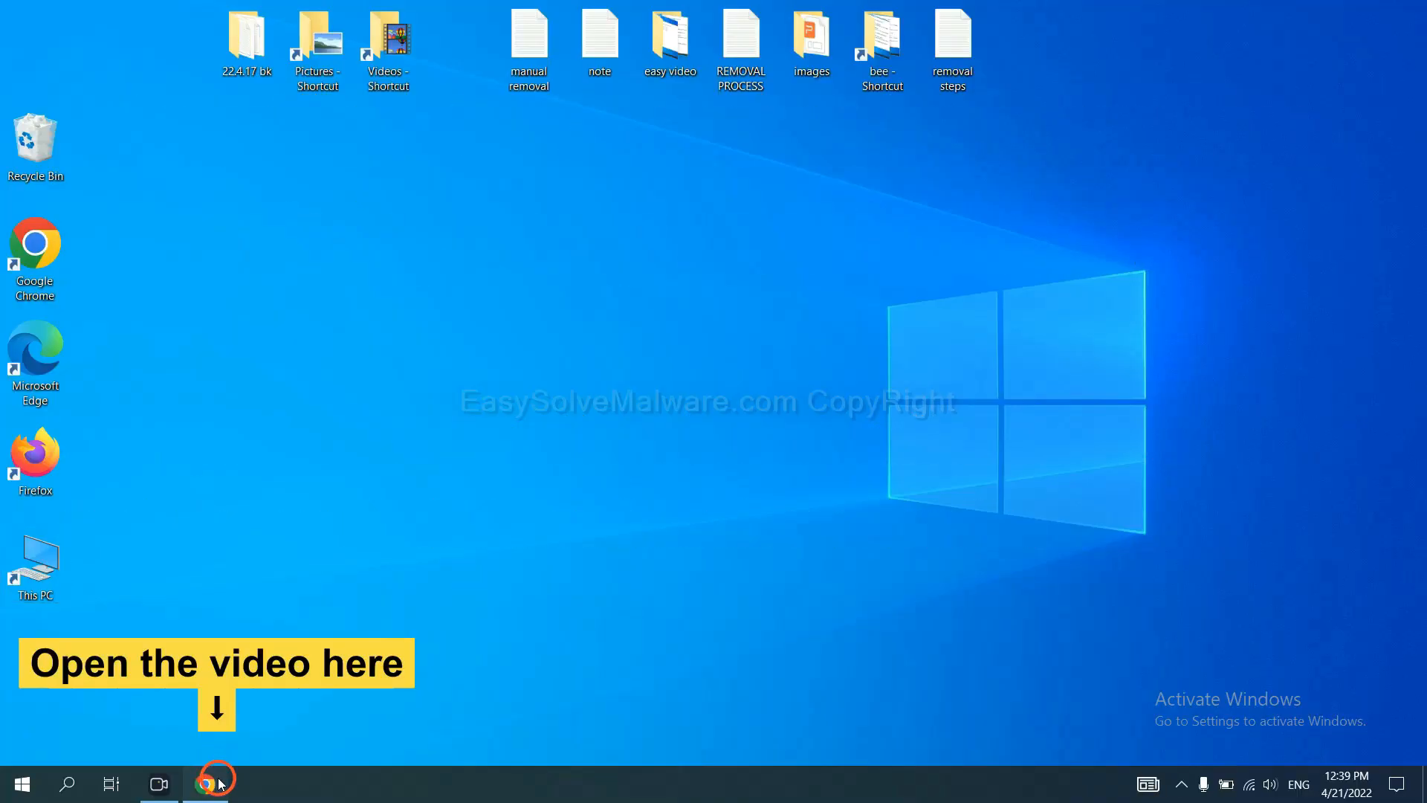
Step: Download SpyHunter for Windows from the easysolvemalware guide in Chrome and run the .exe
left_click(206, 784)
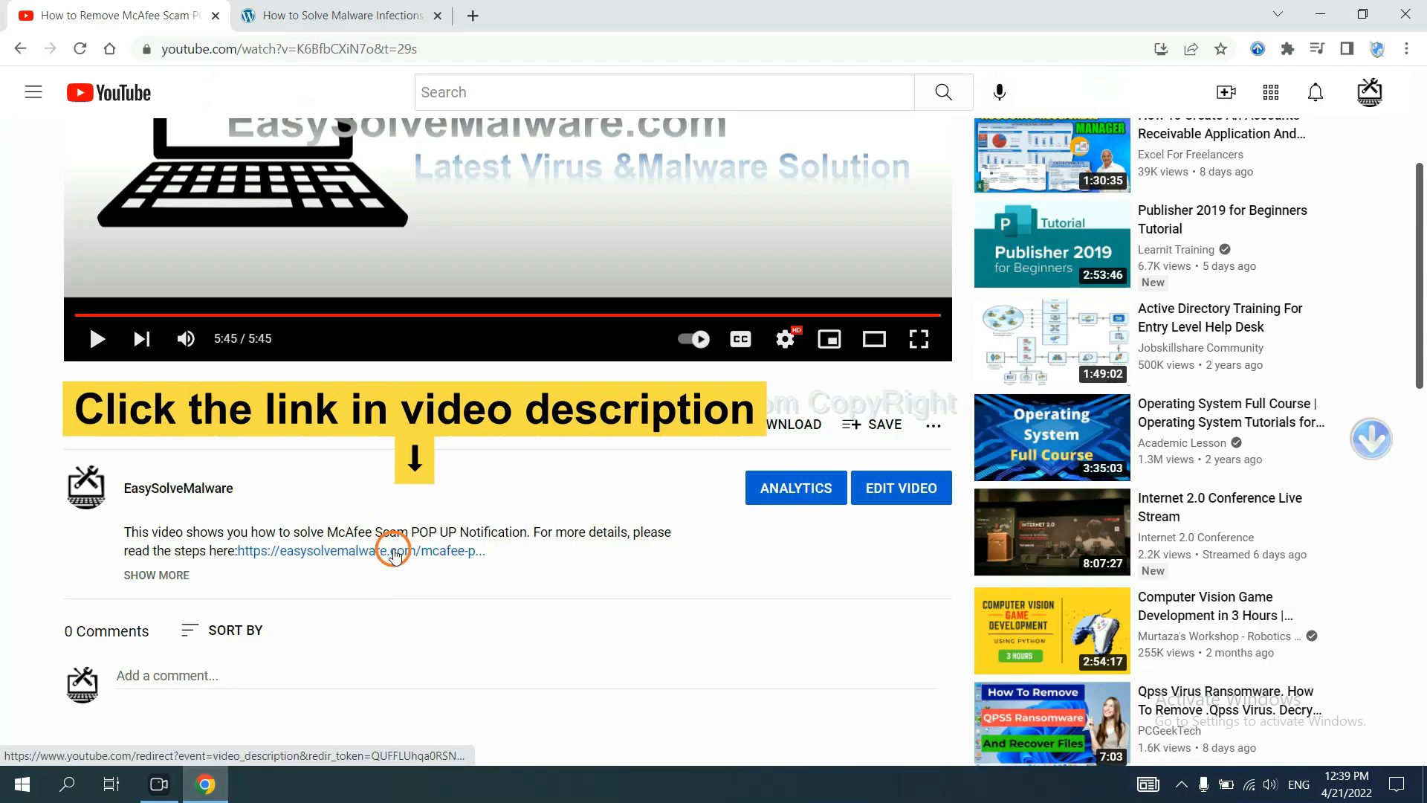
left_click(413, 15)
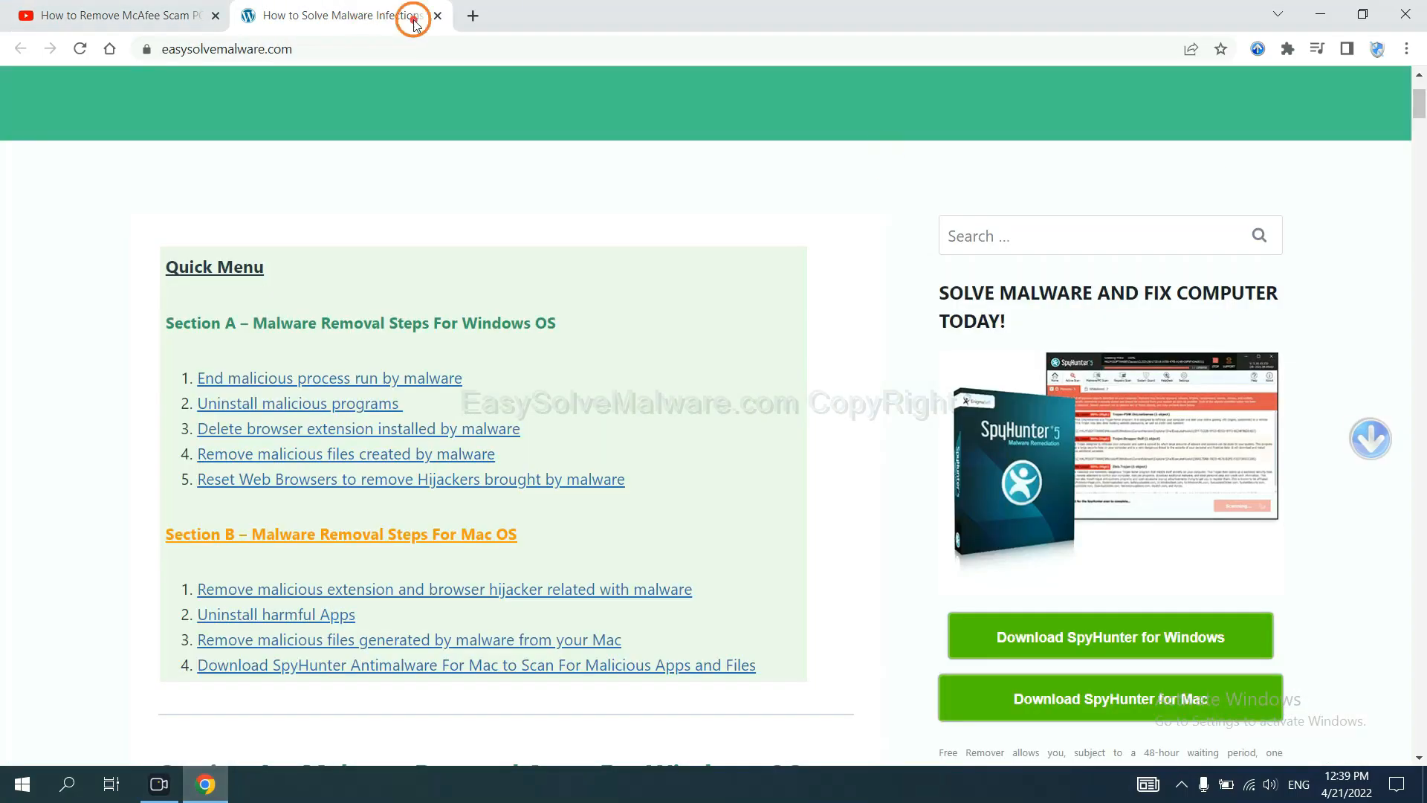
scroll(1370, 379, "down", 1)
scroll(1418, 381, "down", 3)
scroll(1419, 382, "down", 2)
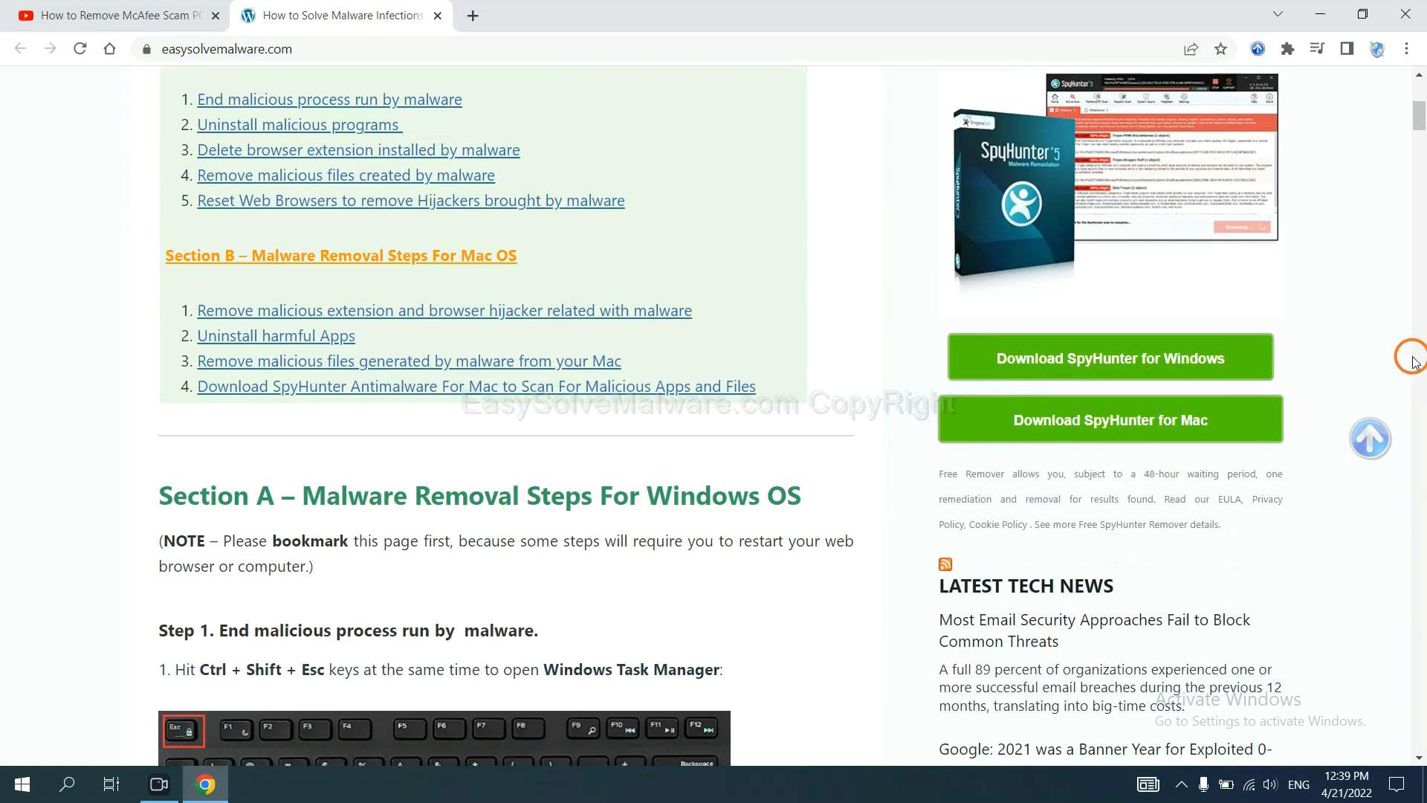
left_click(1211, 355)
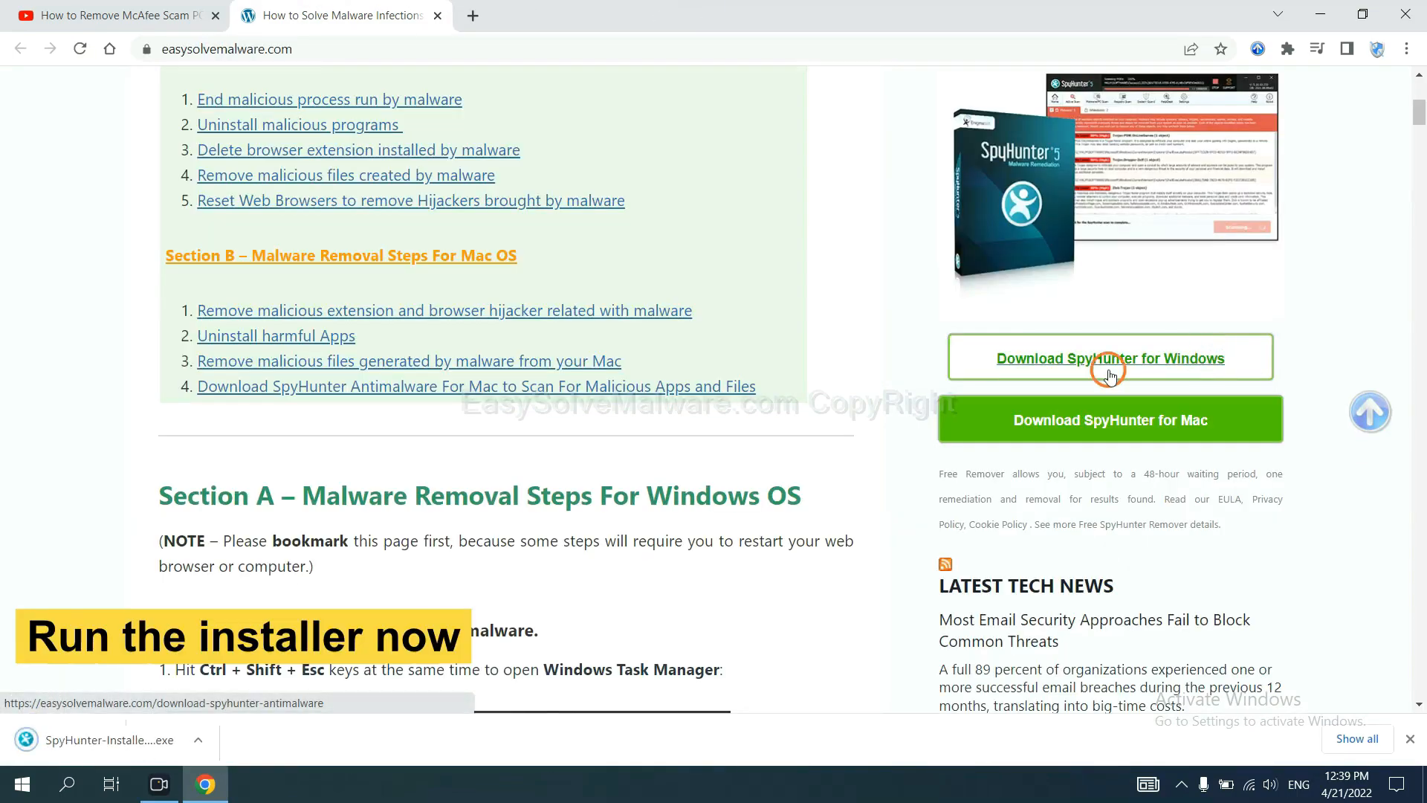
left_click(89, 740)
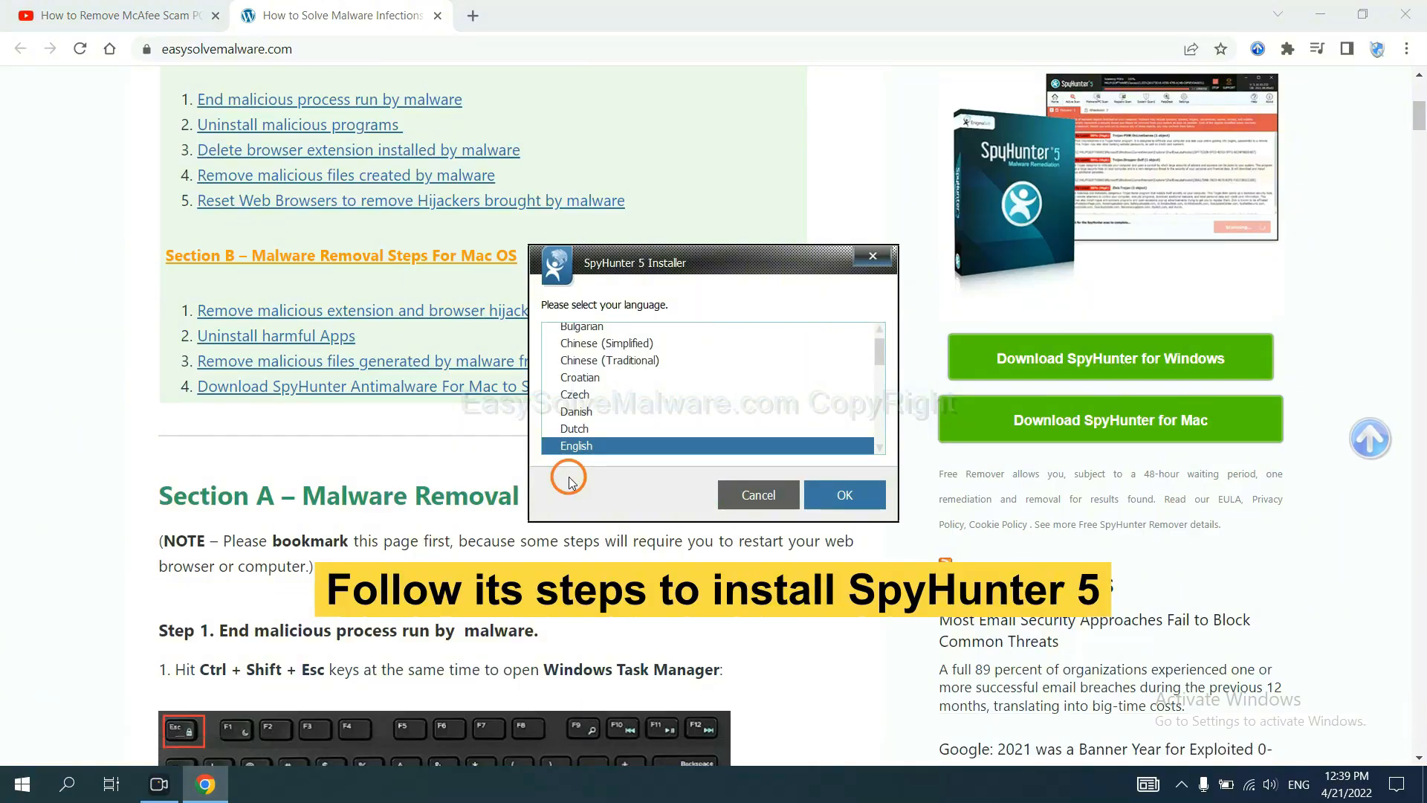
Step: Install SpyHunter 5 in English, accepting the EULA and Privacy Policy, and finish setup
left_click(826, 492)
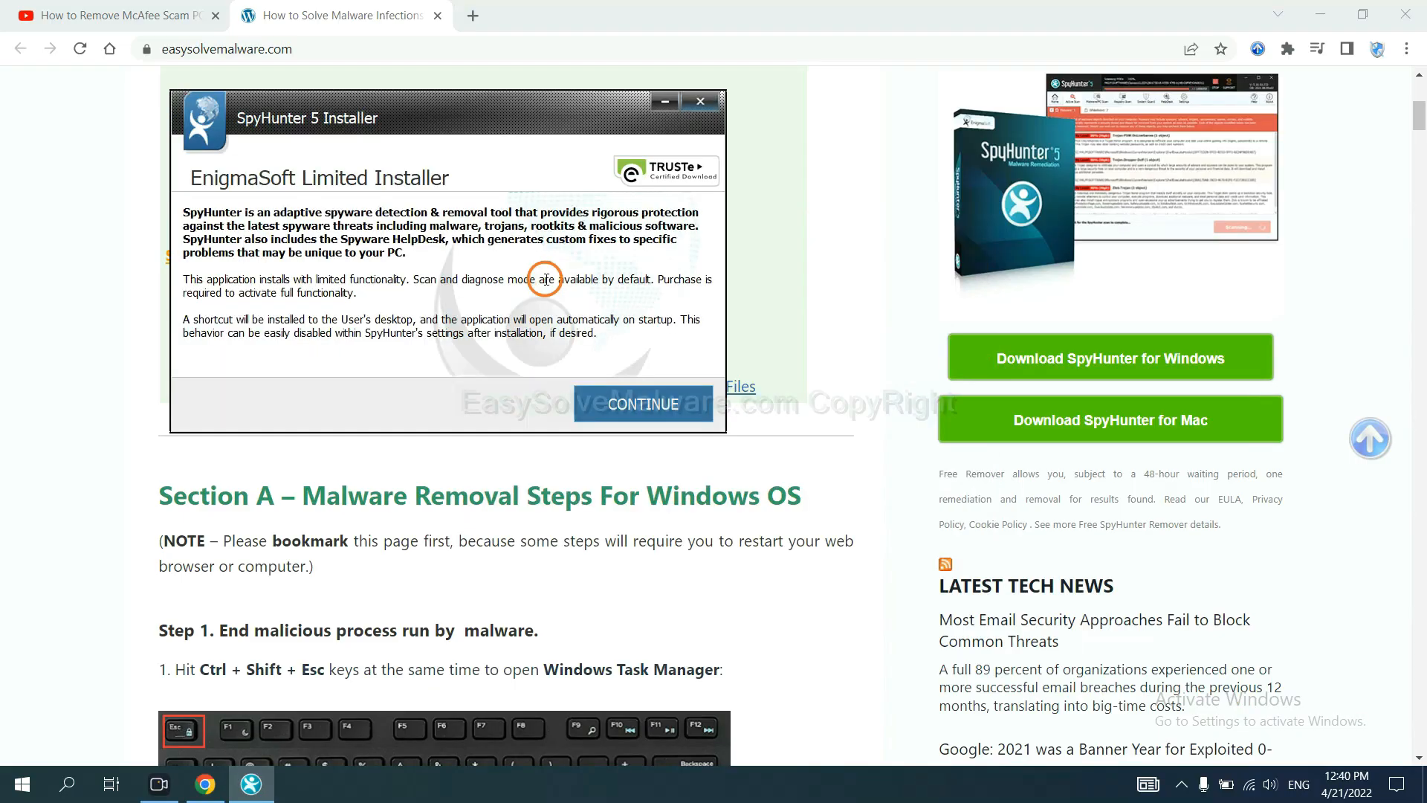
left_click(624, 404)
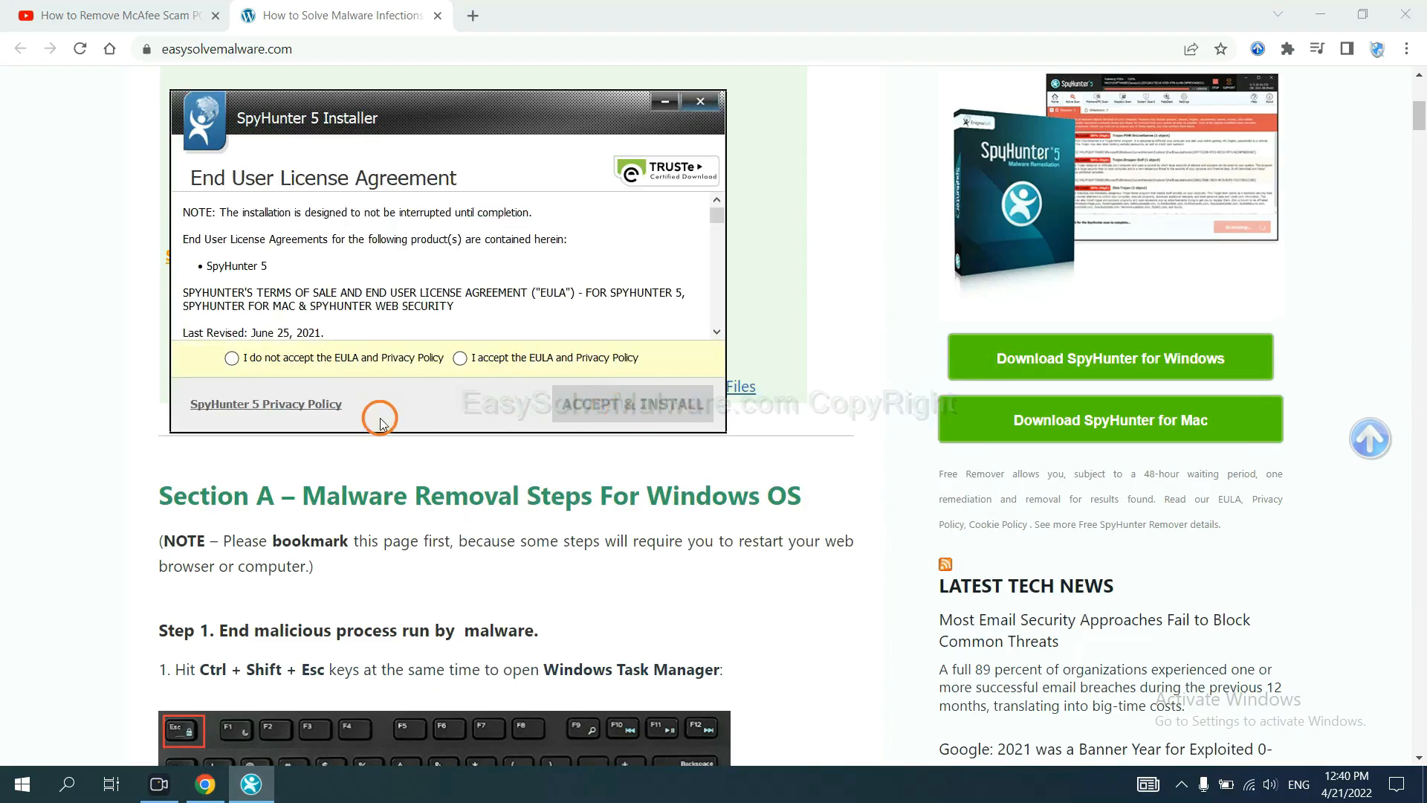
left_click(460, 356)
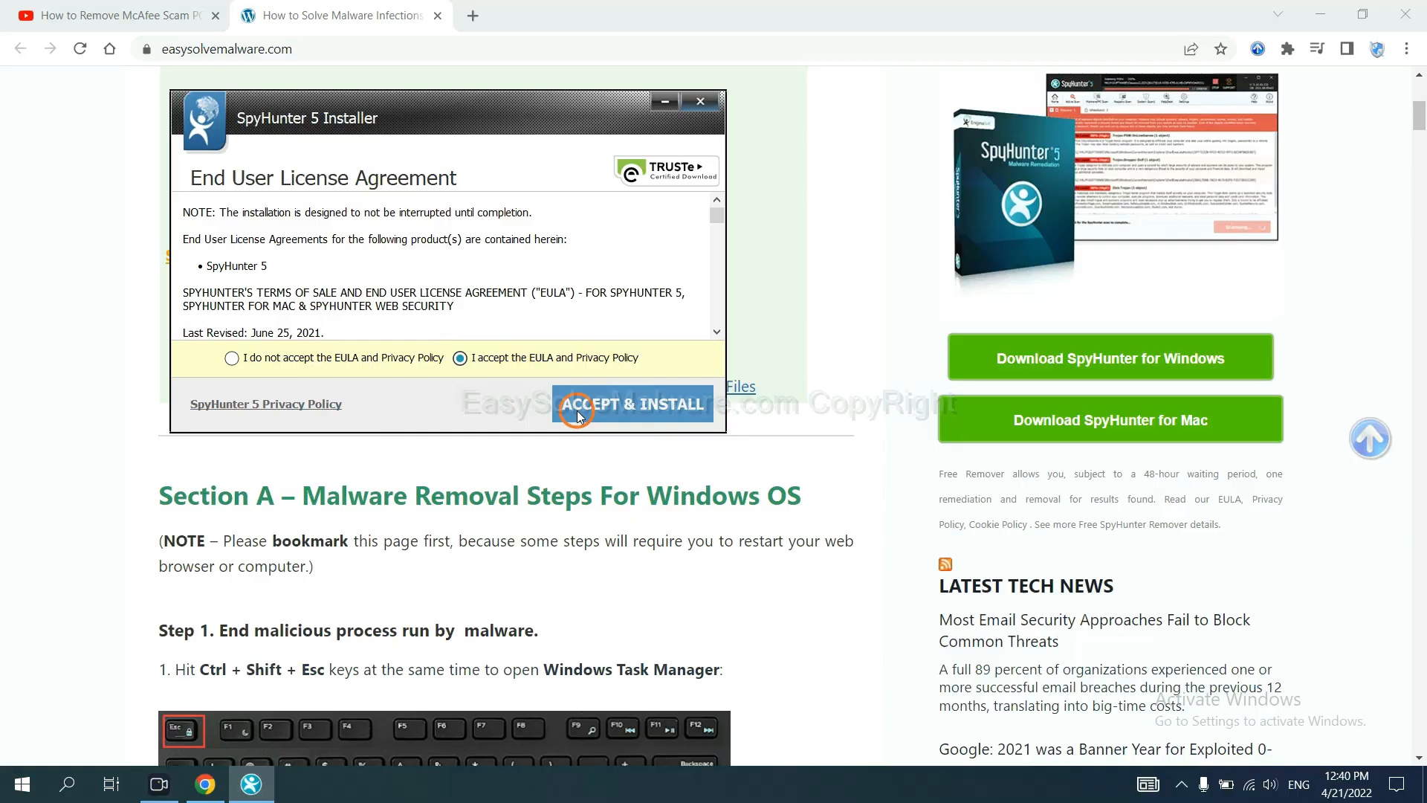
left_click(577, 410)
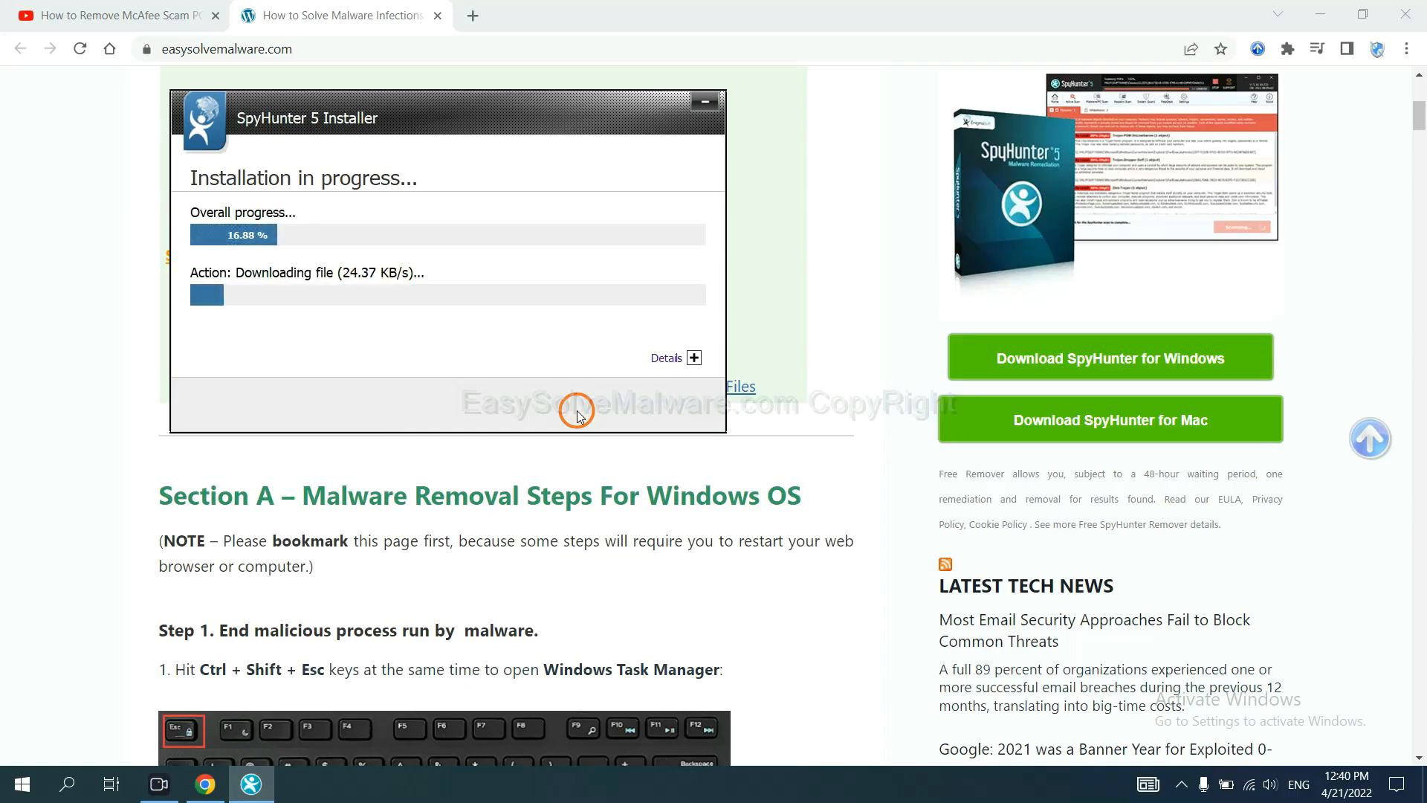
left_click(704, 504)
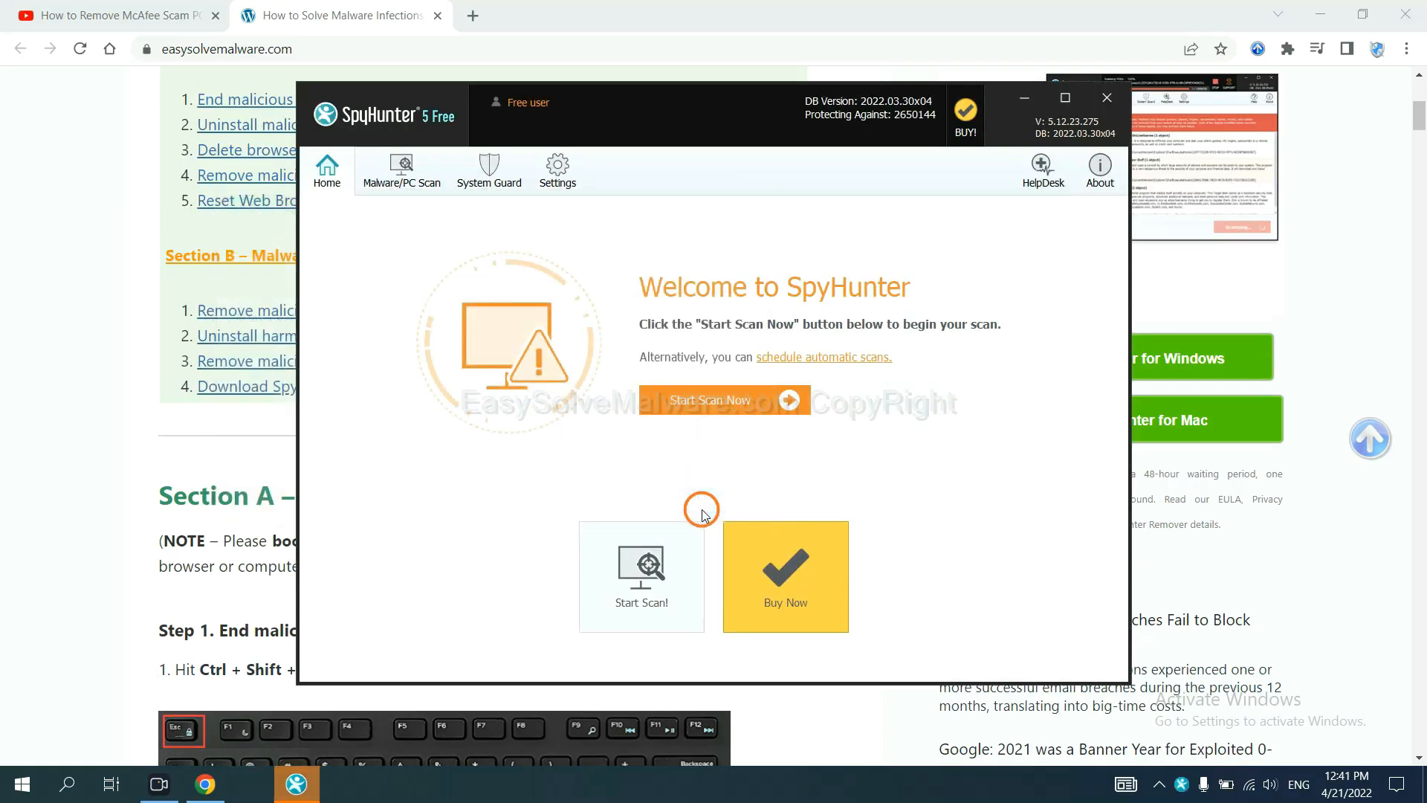
Step: Run a SpyHunter malware scan and continue past the detected unknown object remove360.bat
left_click(703, 404)
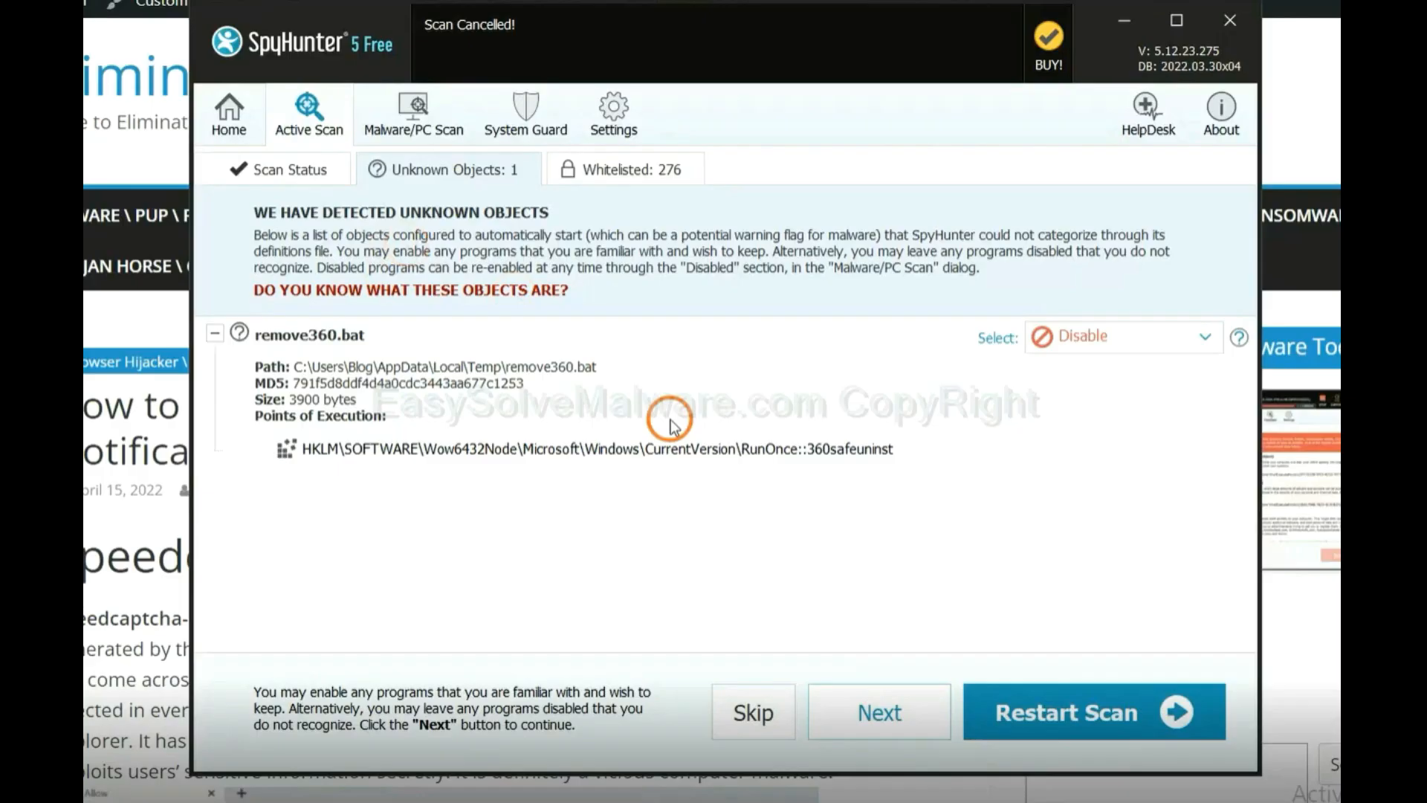
left_click(876, 705)
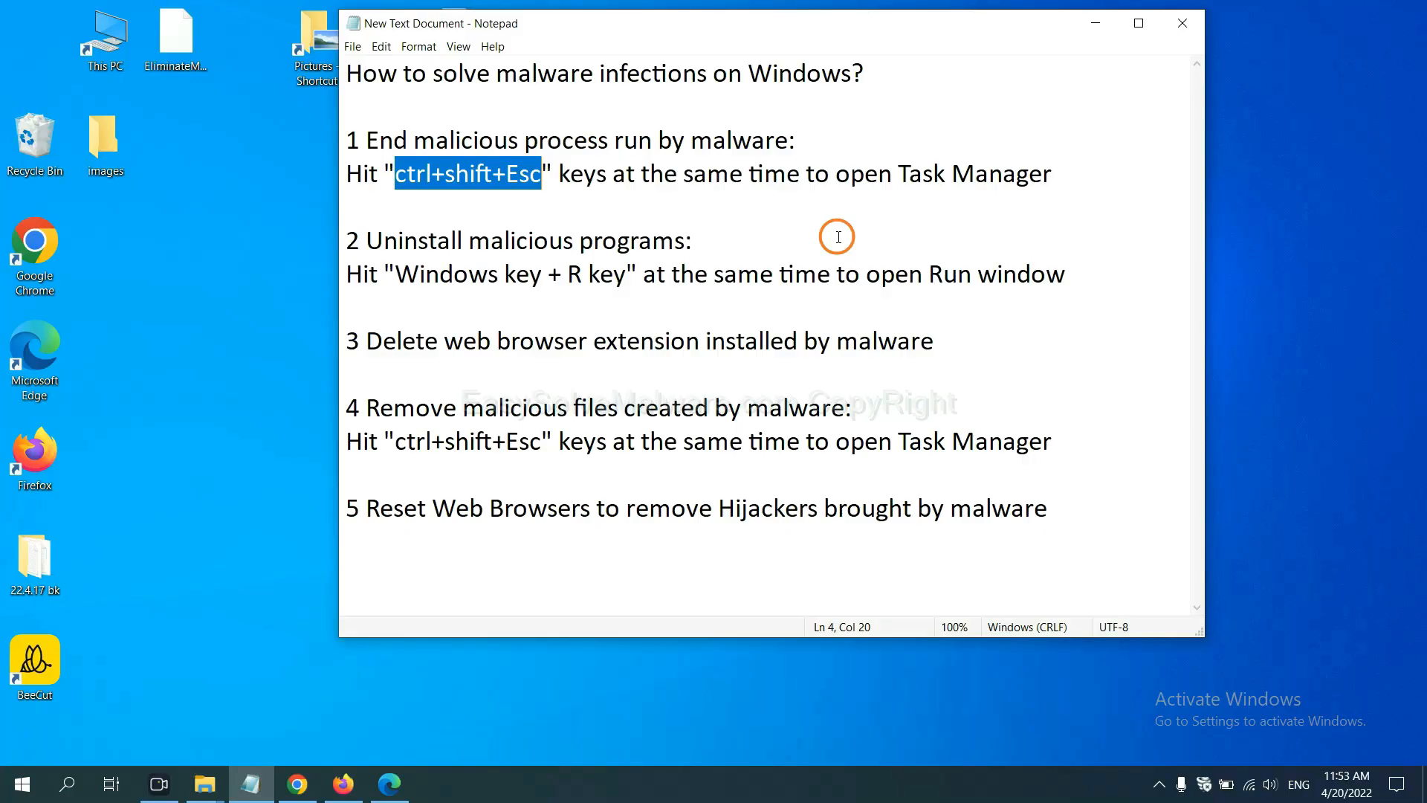
left_click(516, 176)
left_click_drag(542, 174, 396, 176)
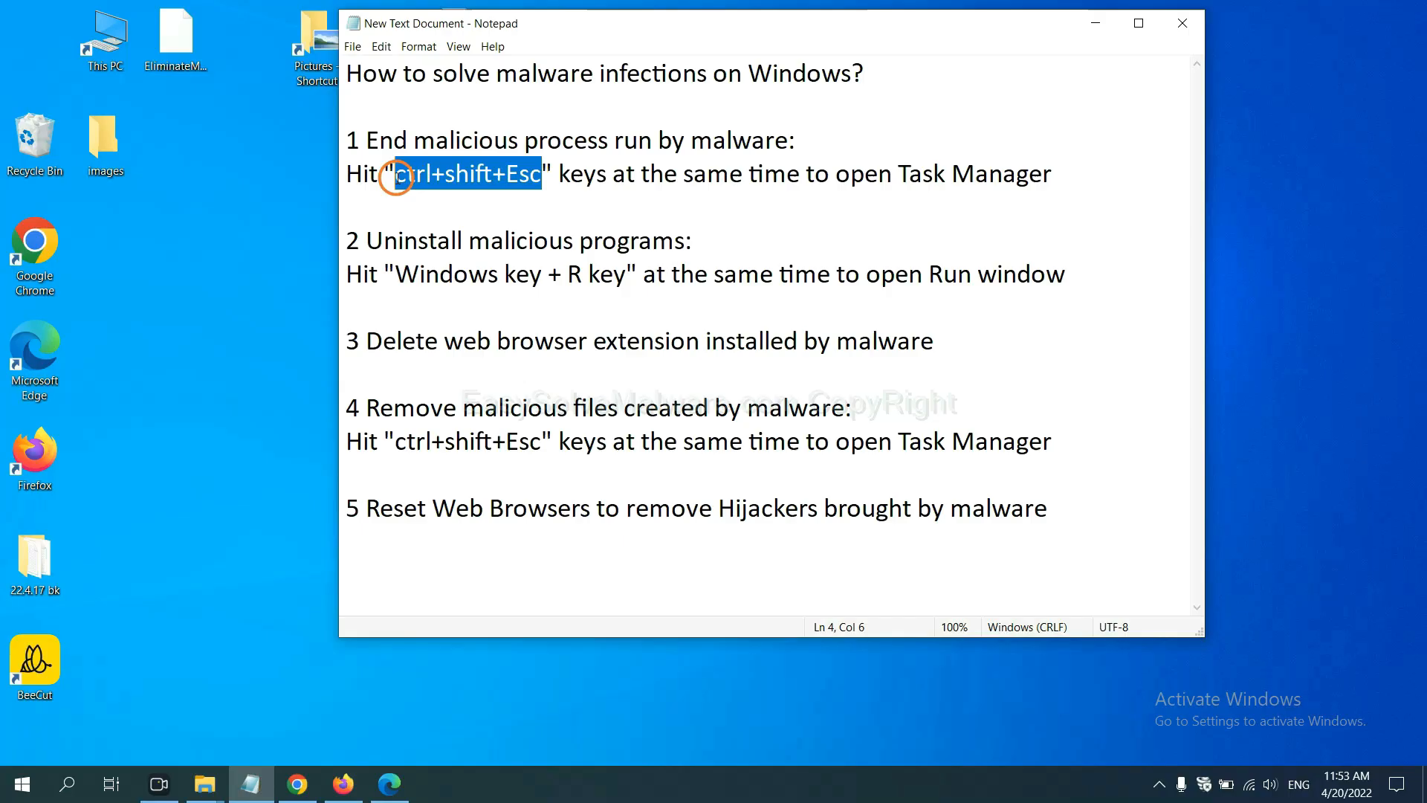
key("ctrl+shift+Escape")
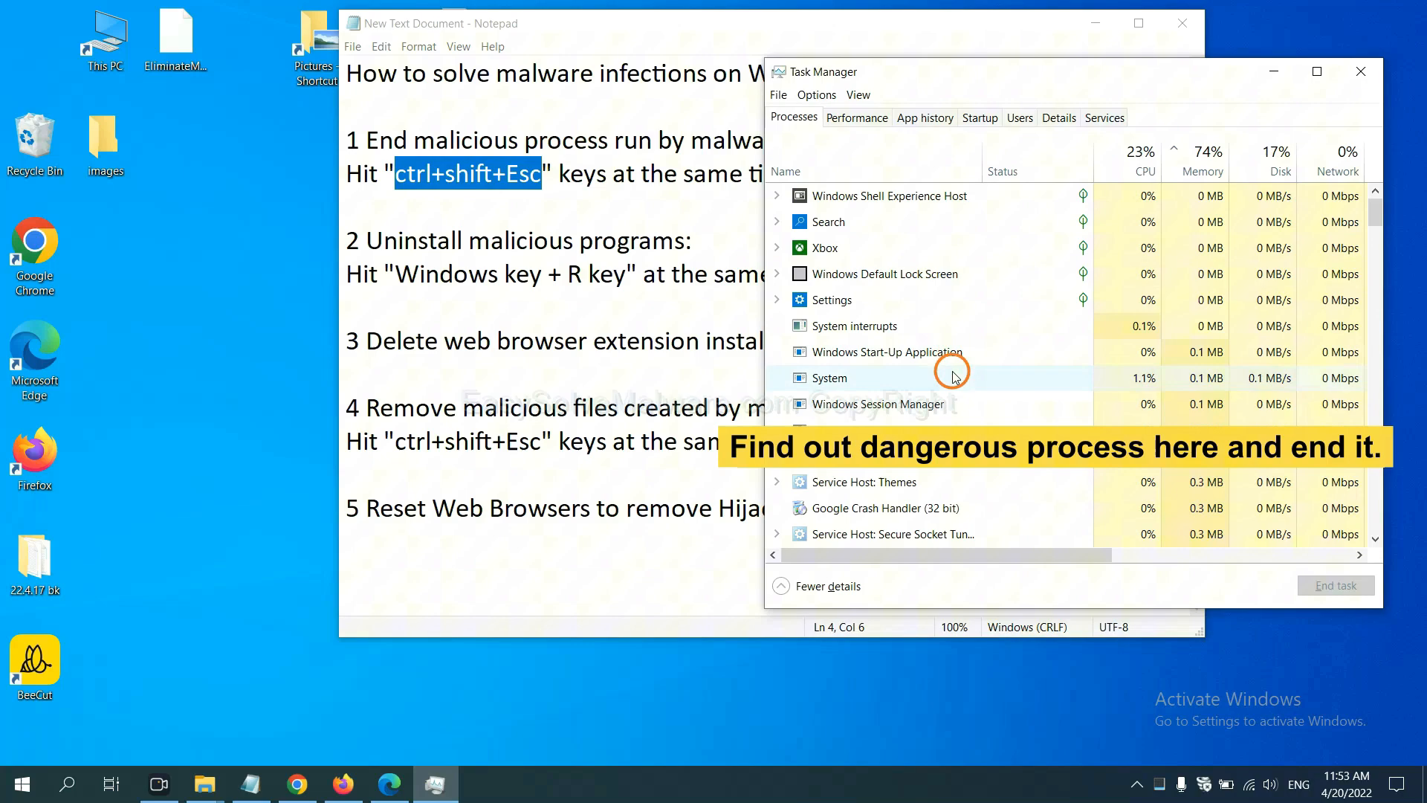
left_click(953, 375)
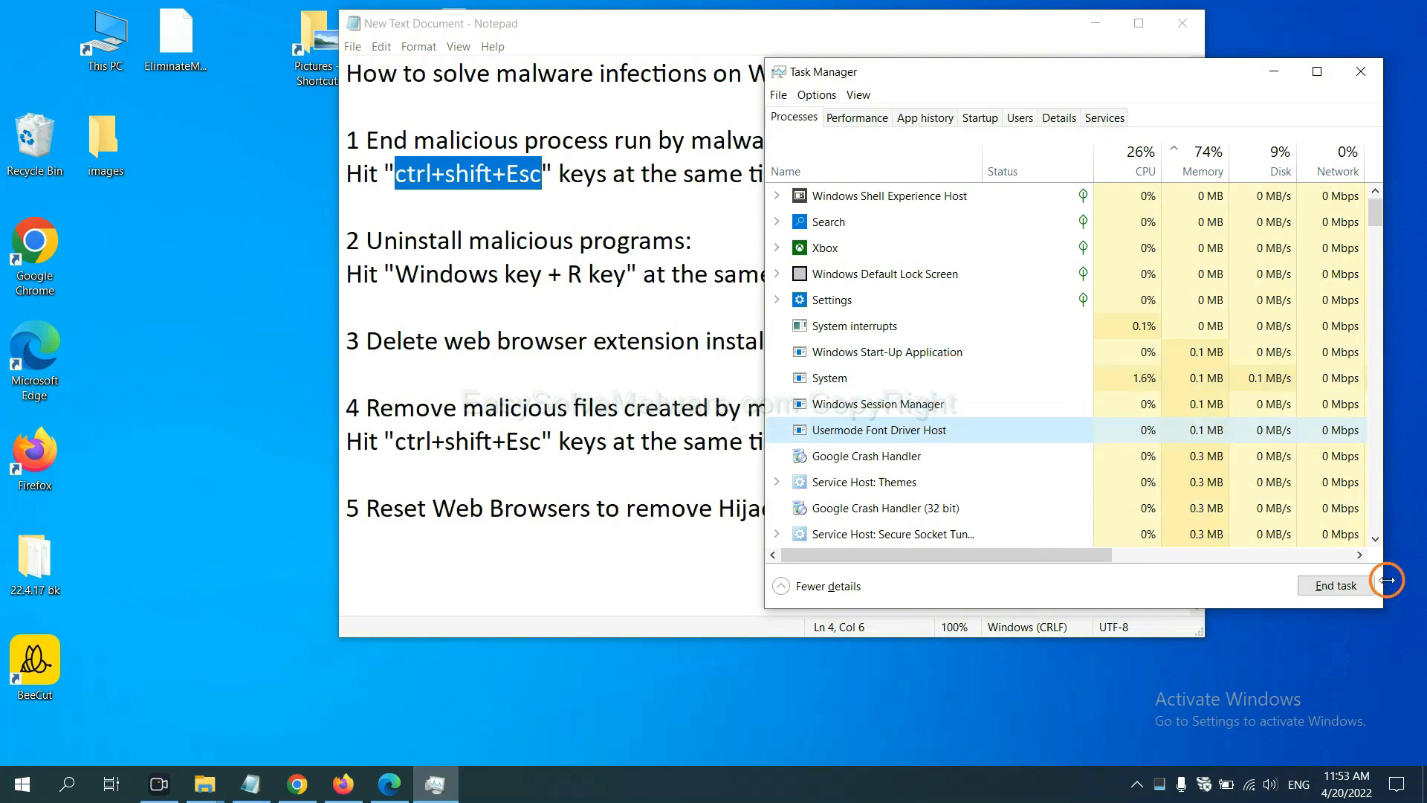
left_click(1360, 72)
left_click(652, 270)
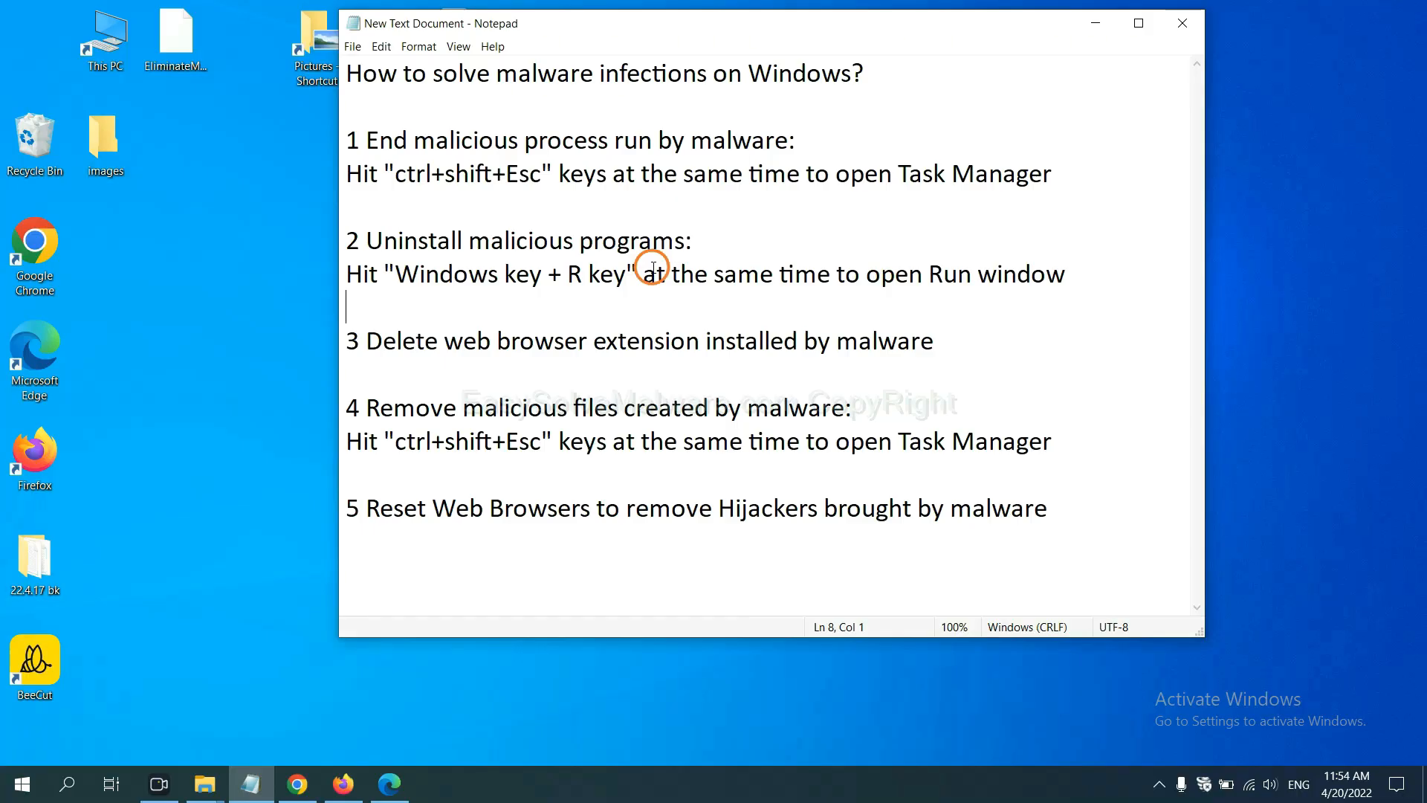
Step: Launch Control Panel via the Run window command from step 2 of the notes
left_click_drag(395, 275, 632, 299)
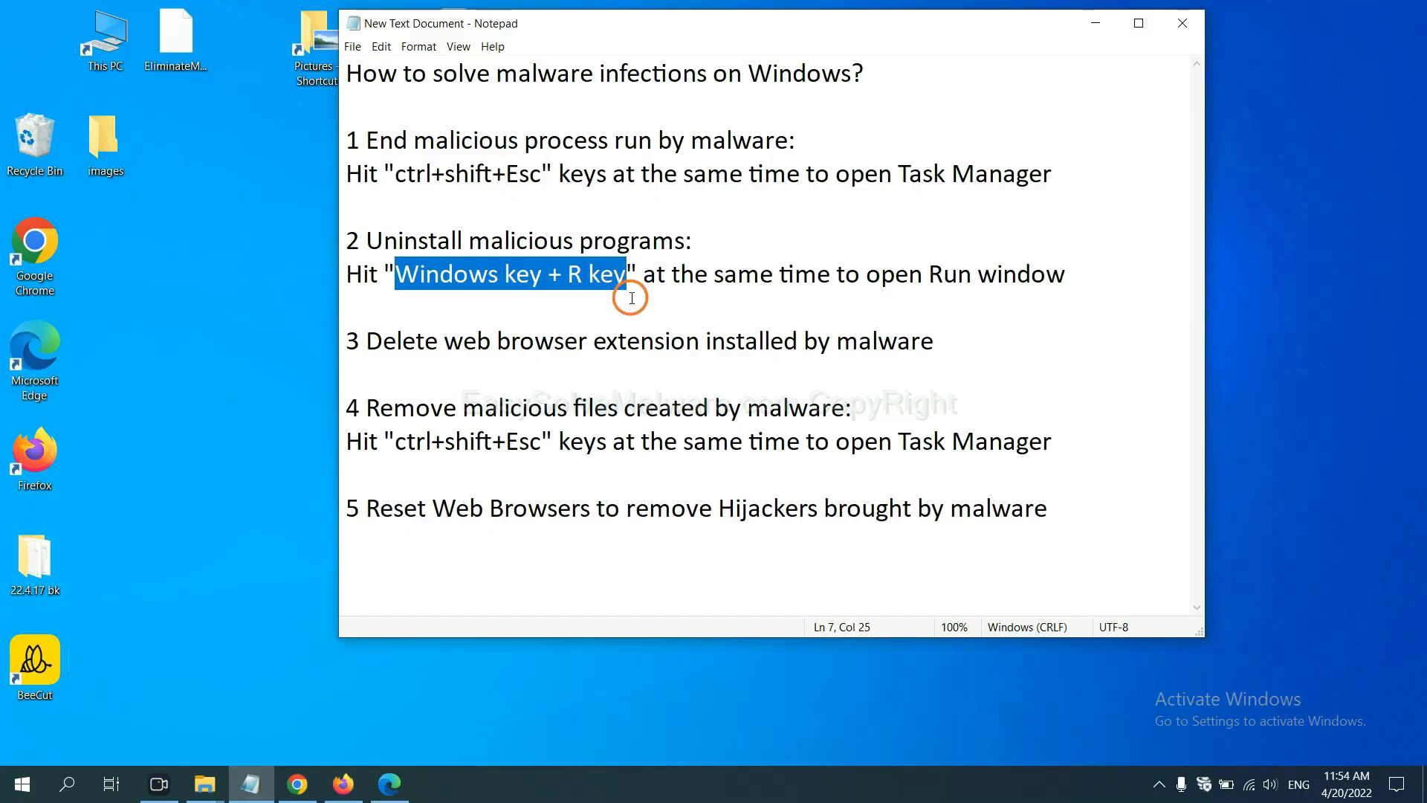
key("super+r")
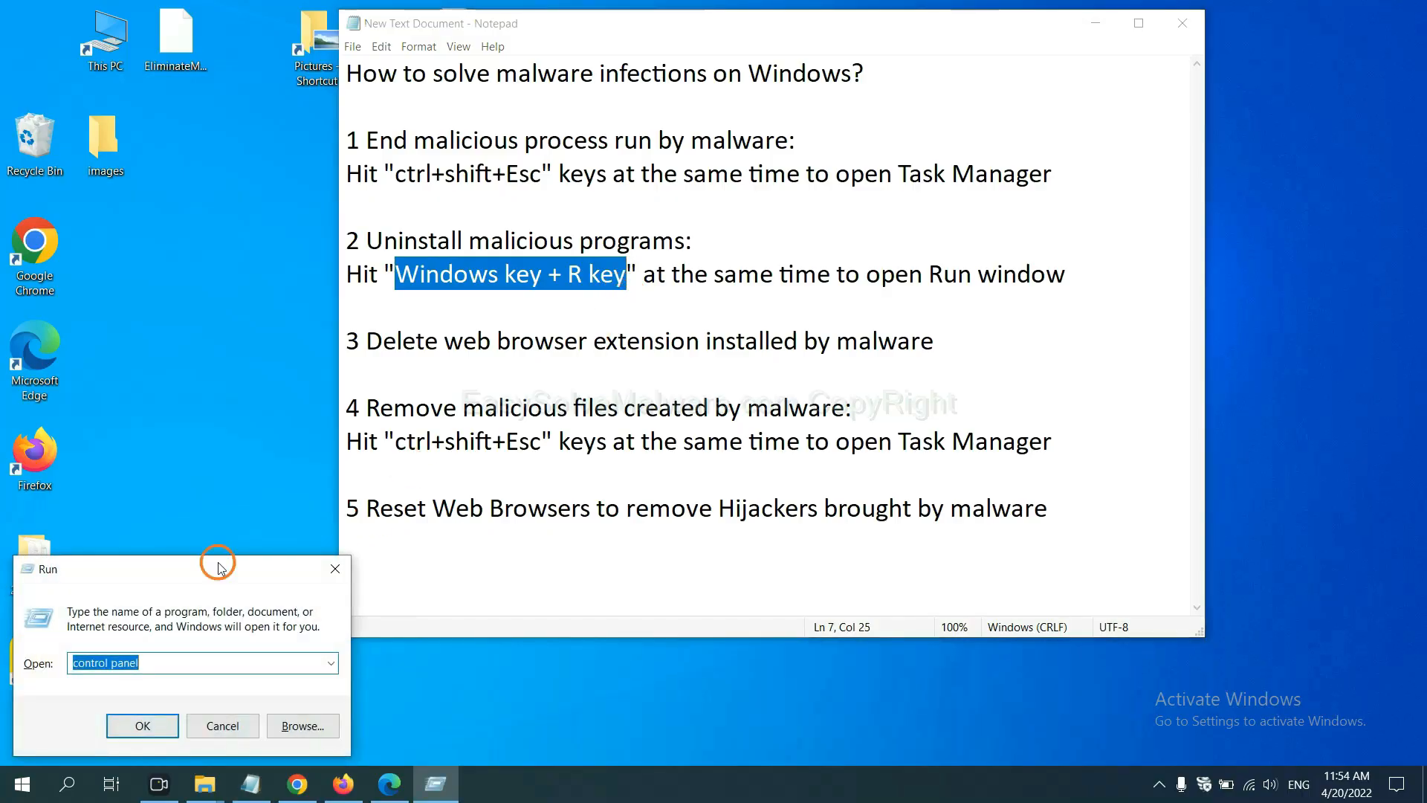
left_click_drag(168, 578, 1090, 238)
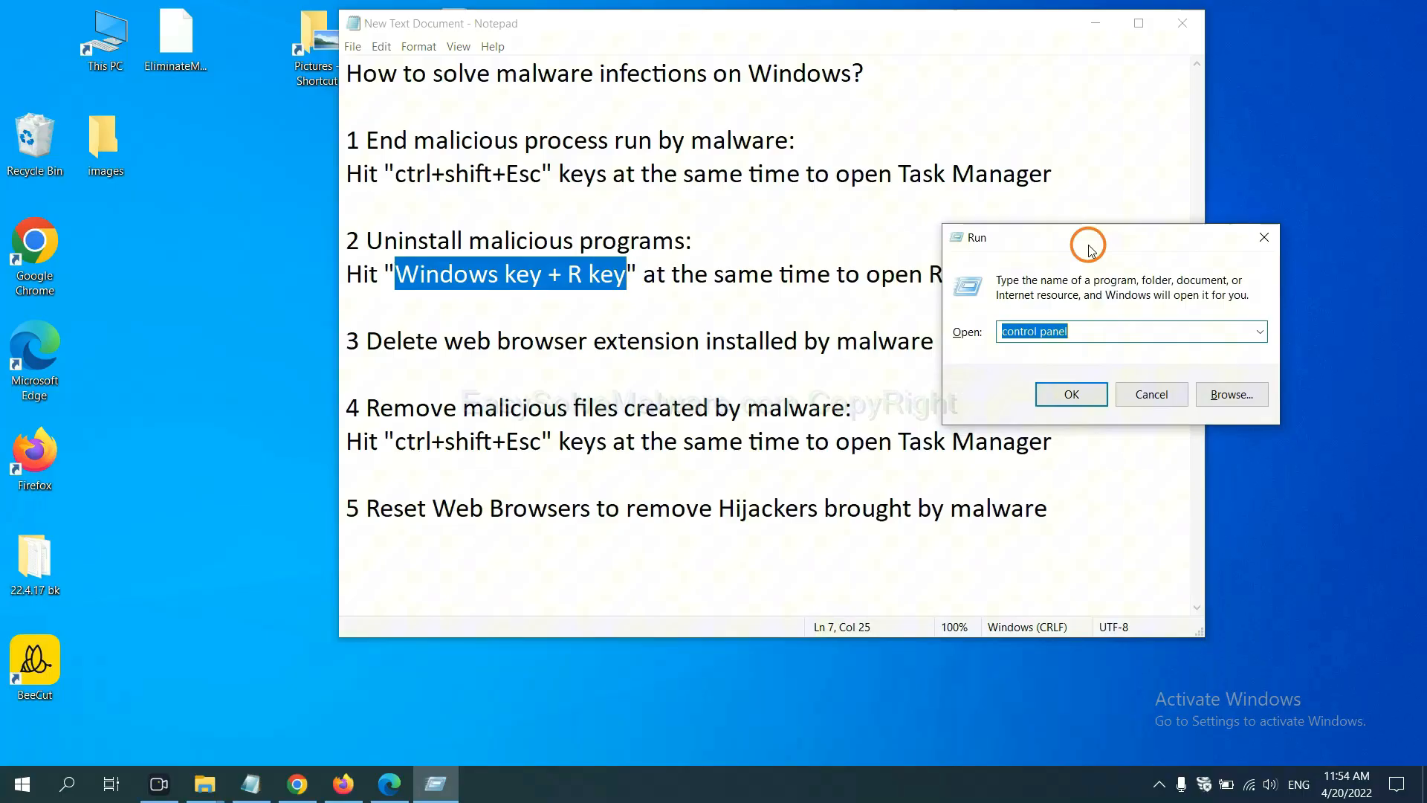
left_click(1099, 330)
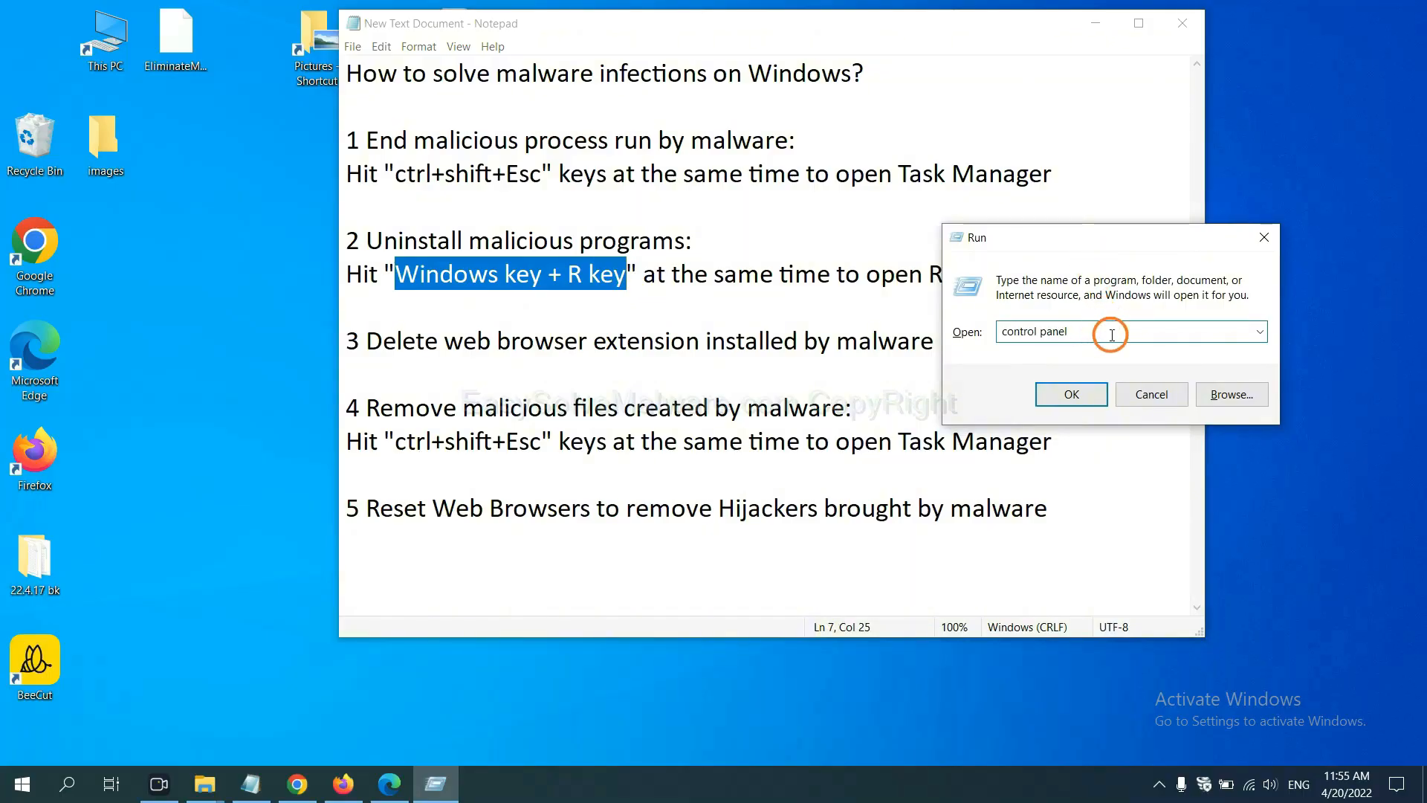
left_click_drag(1111, 330, 979, 332)
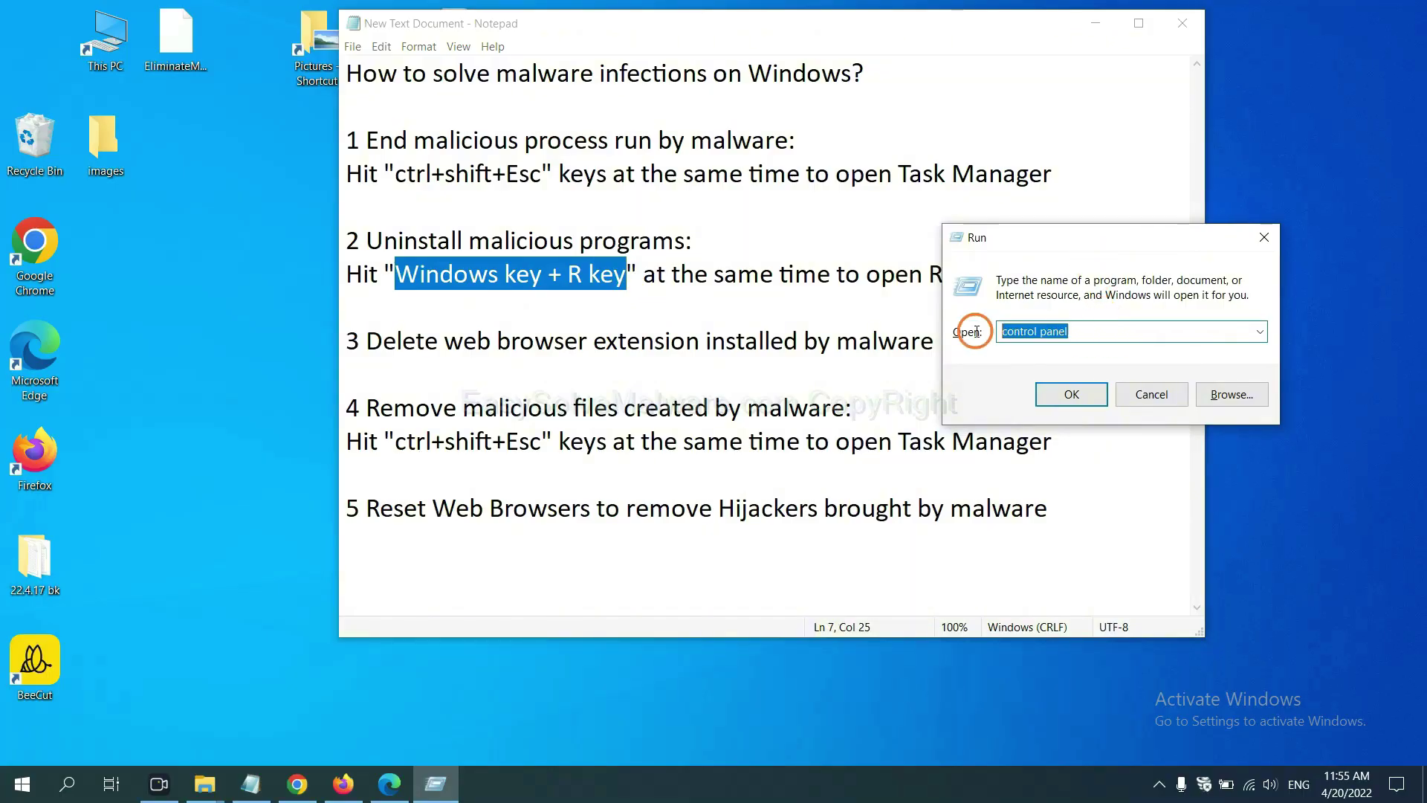
left_click(1070, 395)
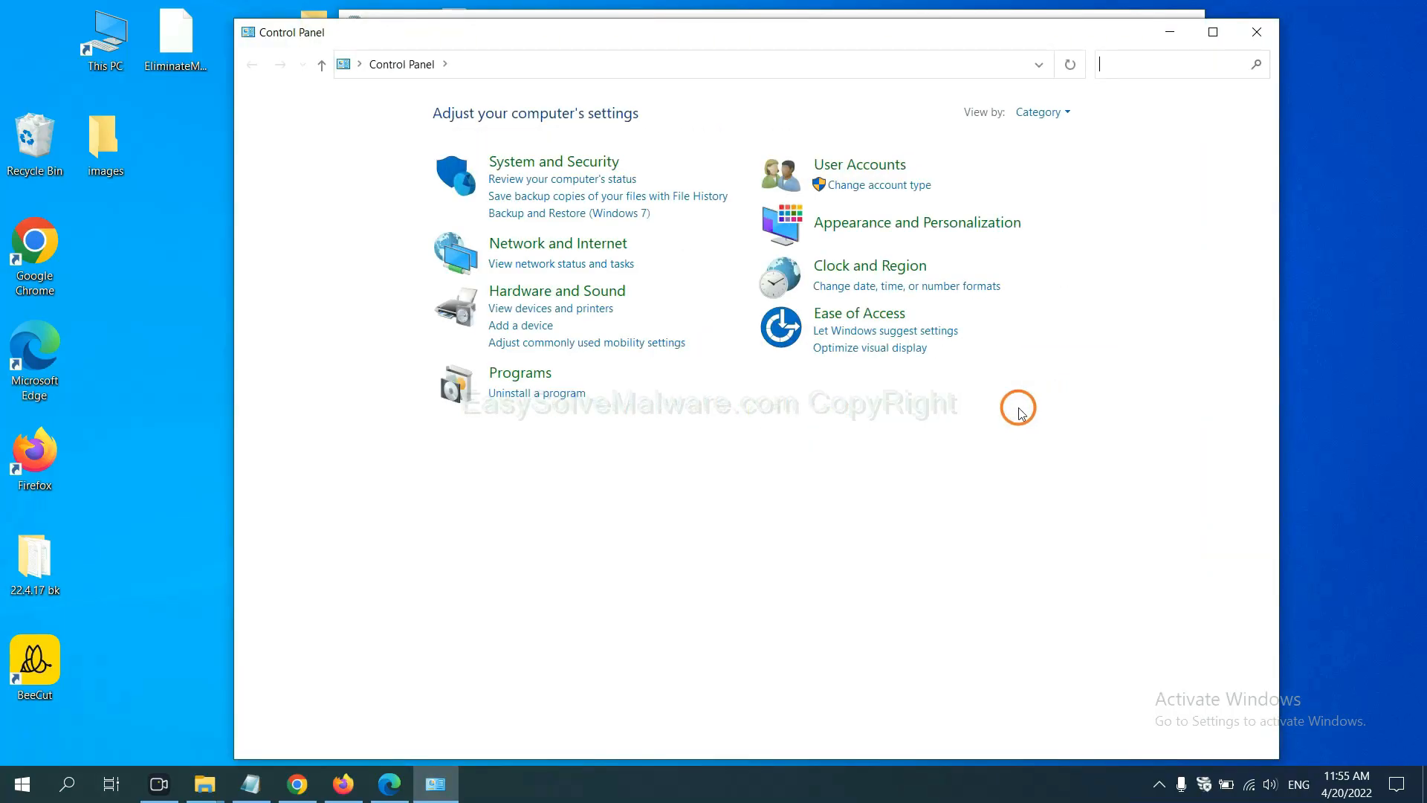
Step: In Programs and Features, select Xiph.Org Open Codecs for uninstalling
left_click(563, 395)
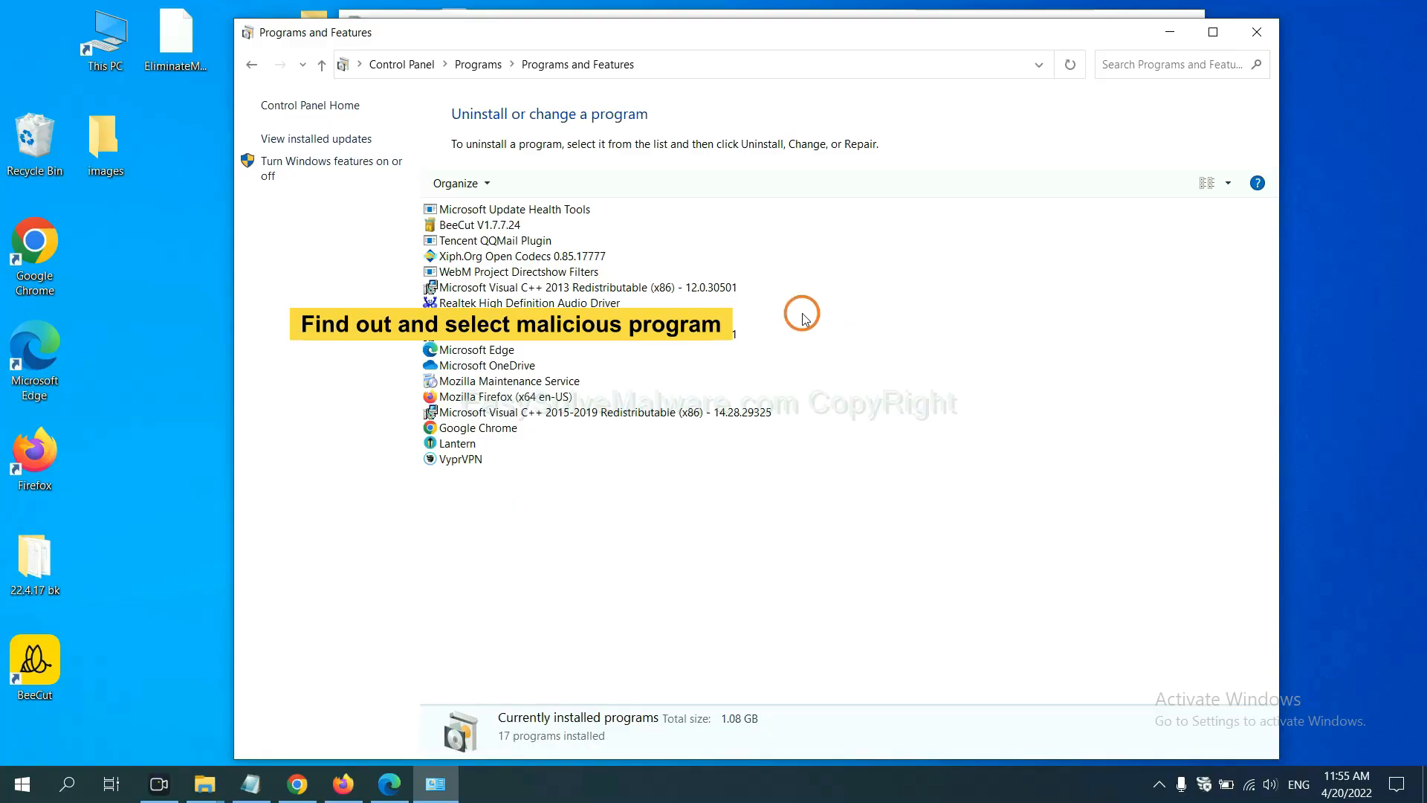
left_click(558, 255)
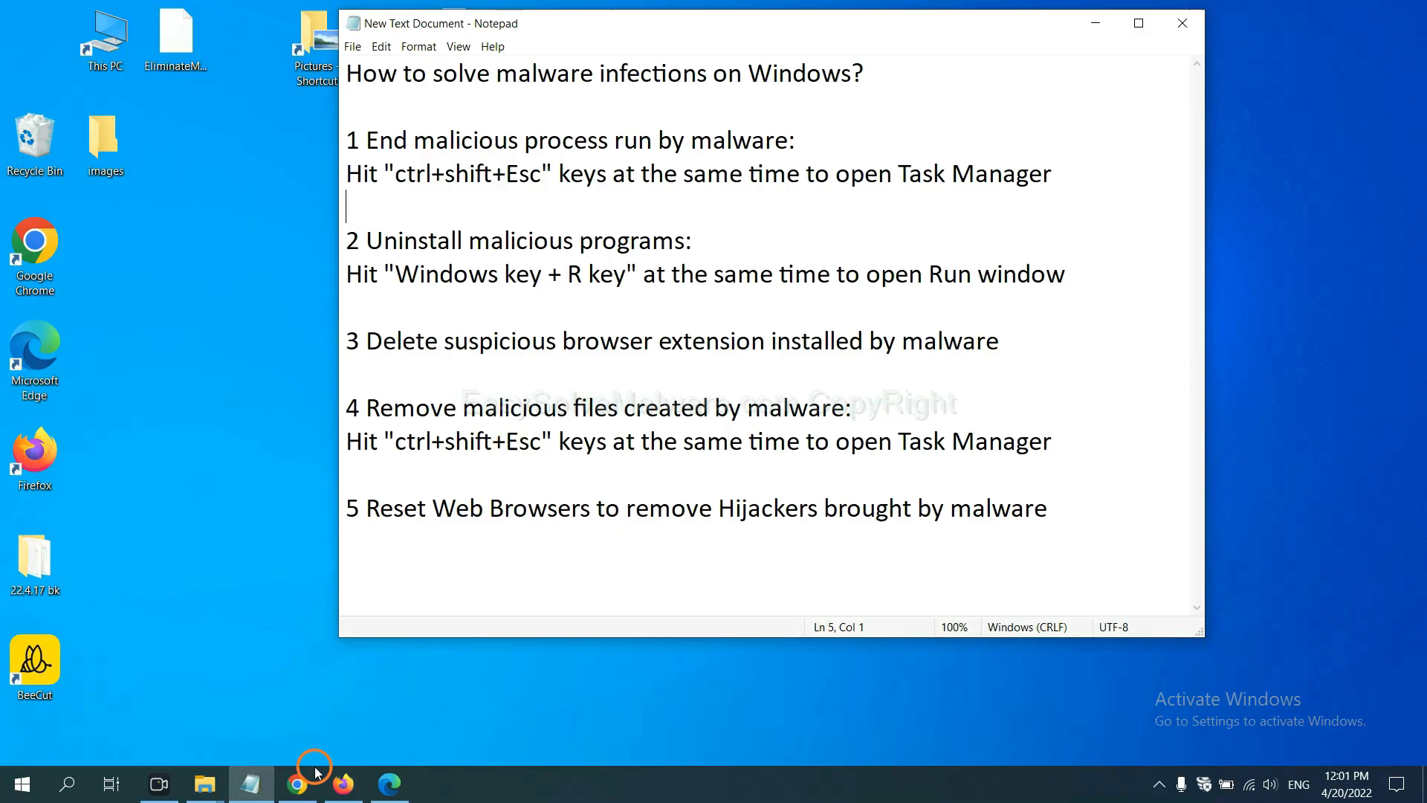
Step: Show Chrome's Extensions page via More tools, listing Scroll To Top
left_click(296, 784)
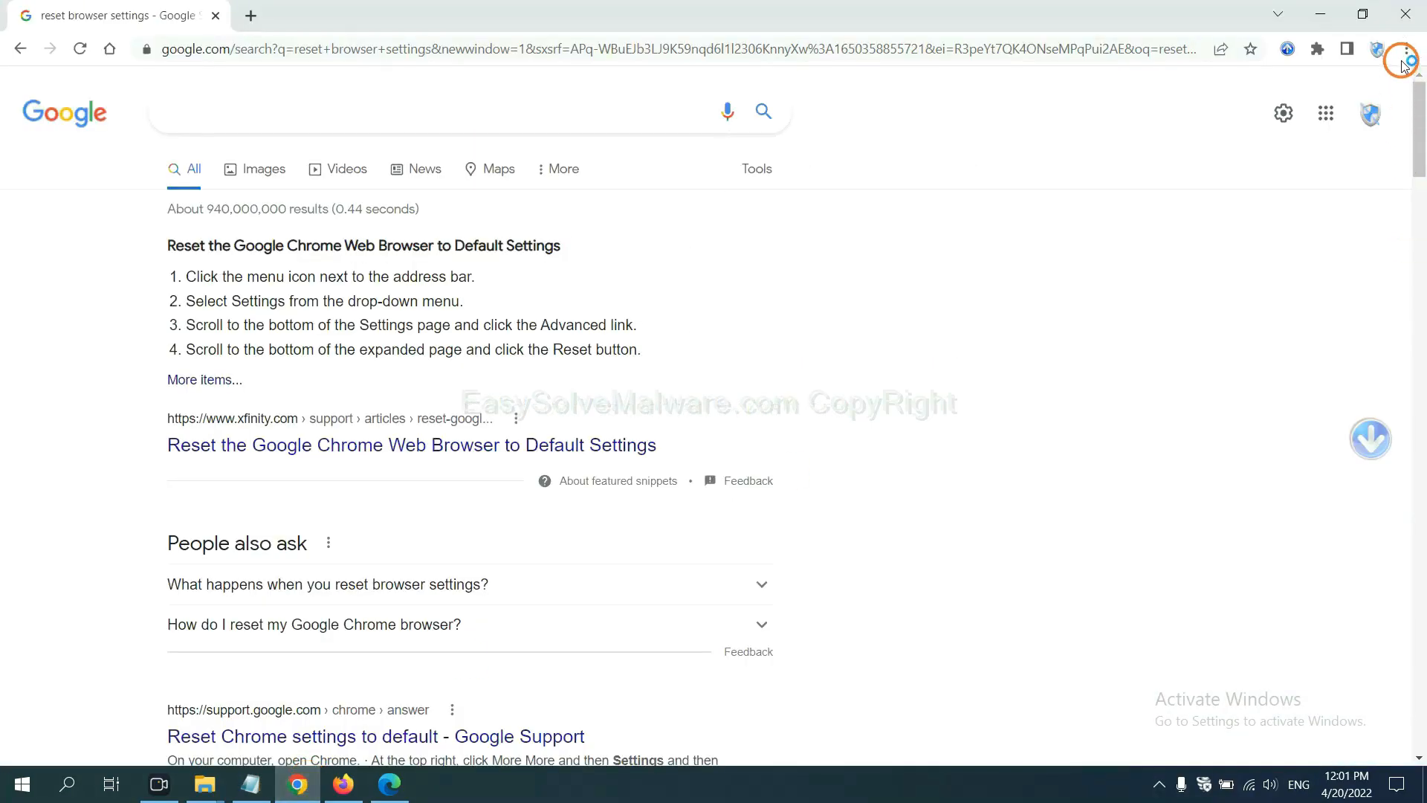
left_click(1406, 50)
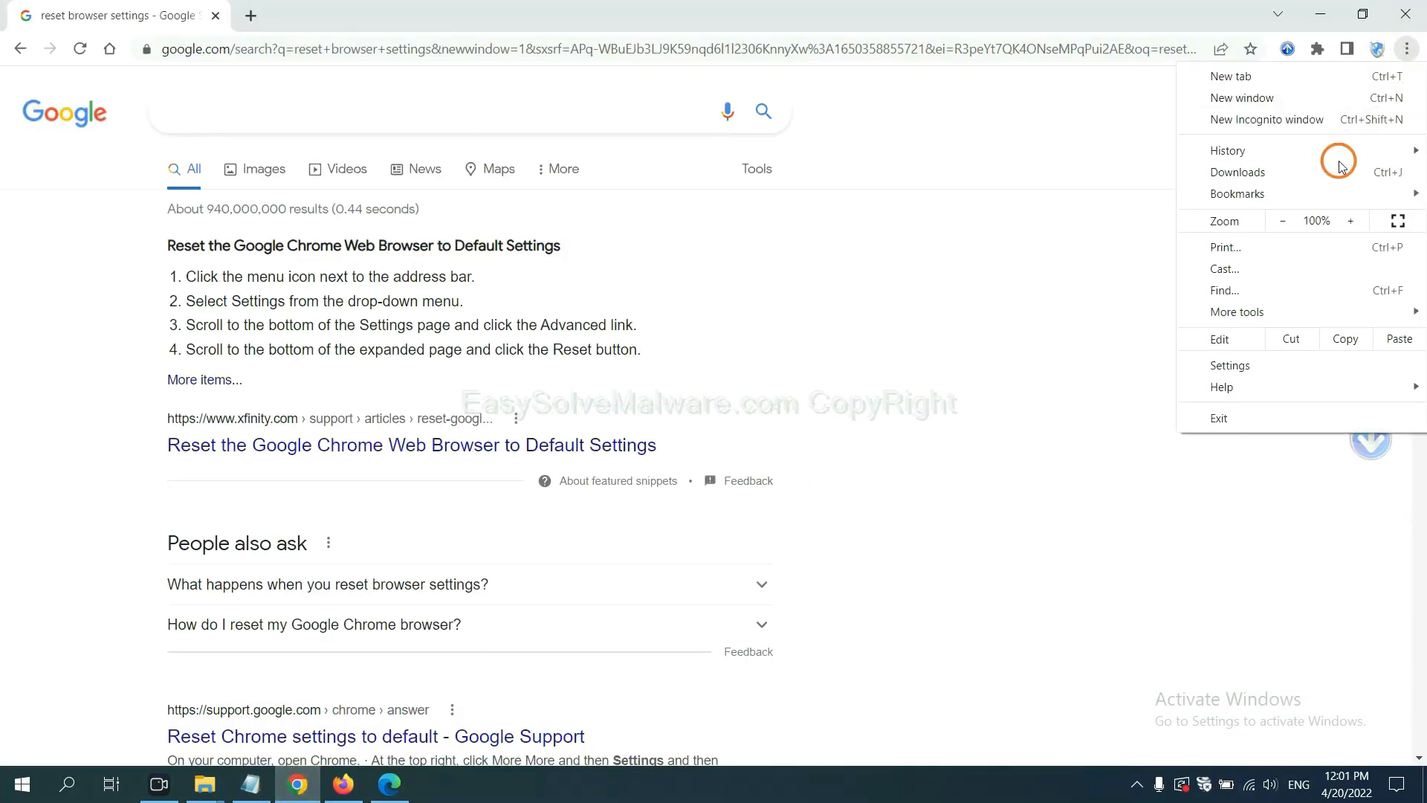
mouse_move(1238, 311)
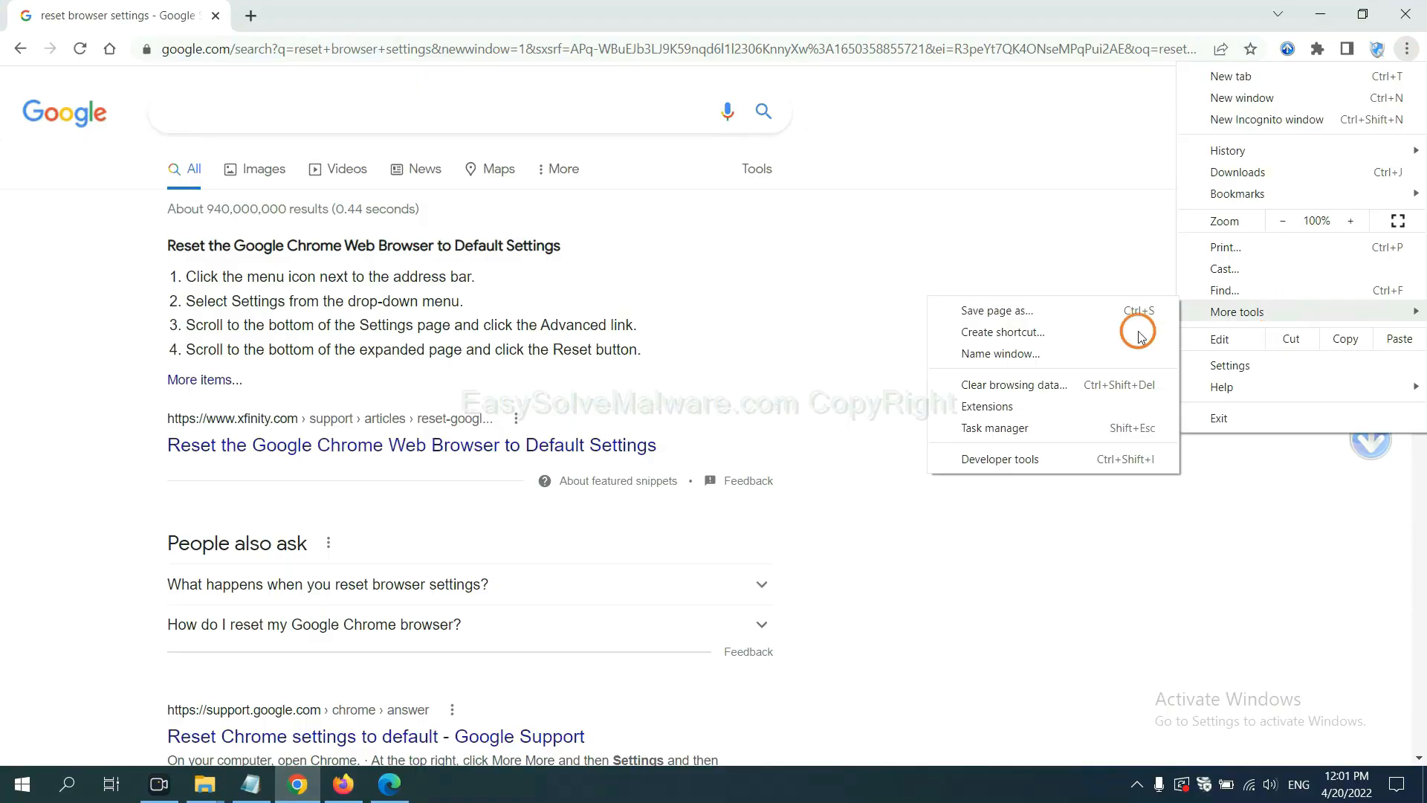
left_click(1050, 405)
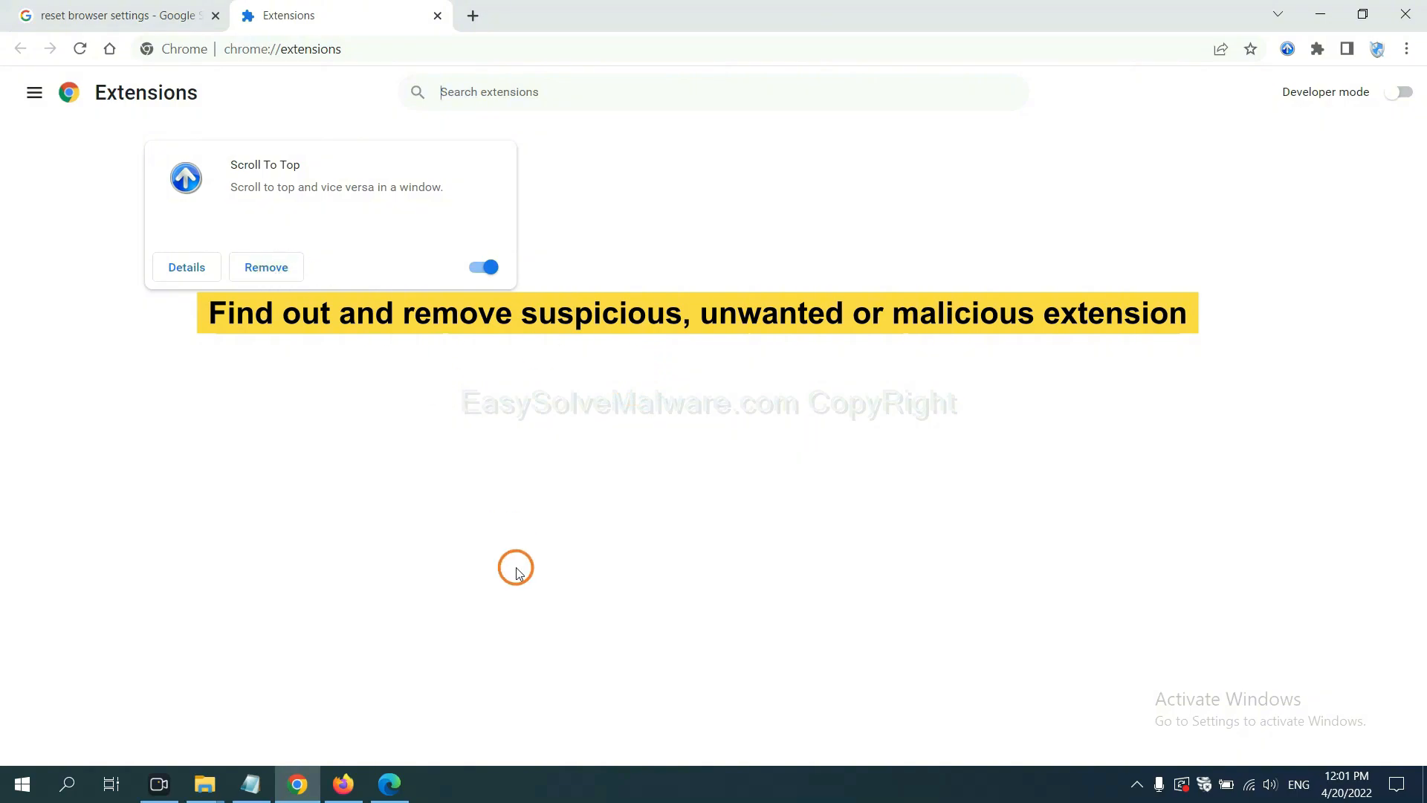
Step: In Firefox's Add-ons Manager, bring up removal options for GIPHY for Firefox
left_click(343, 783)
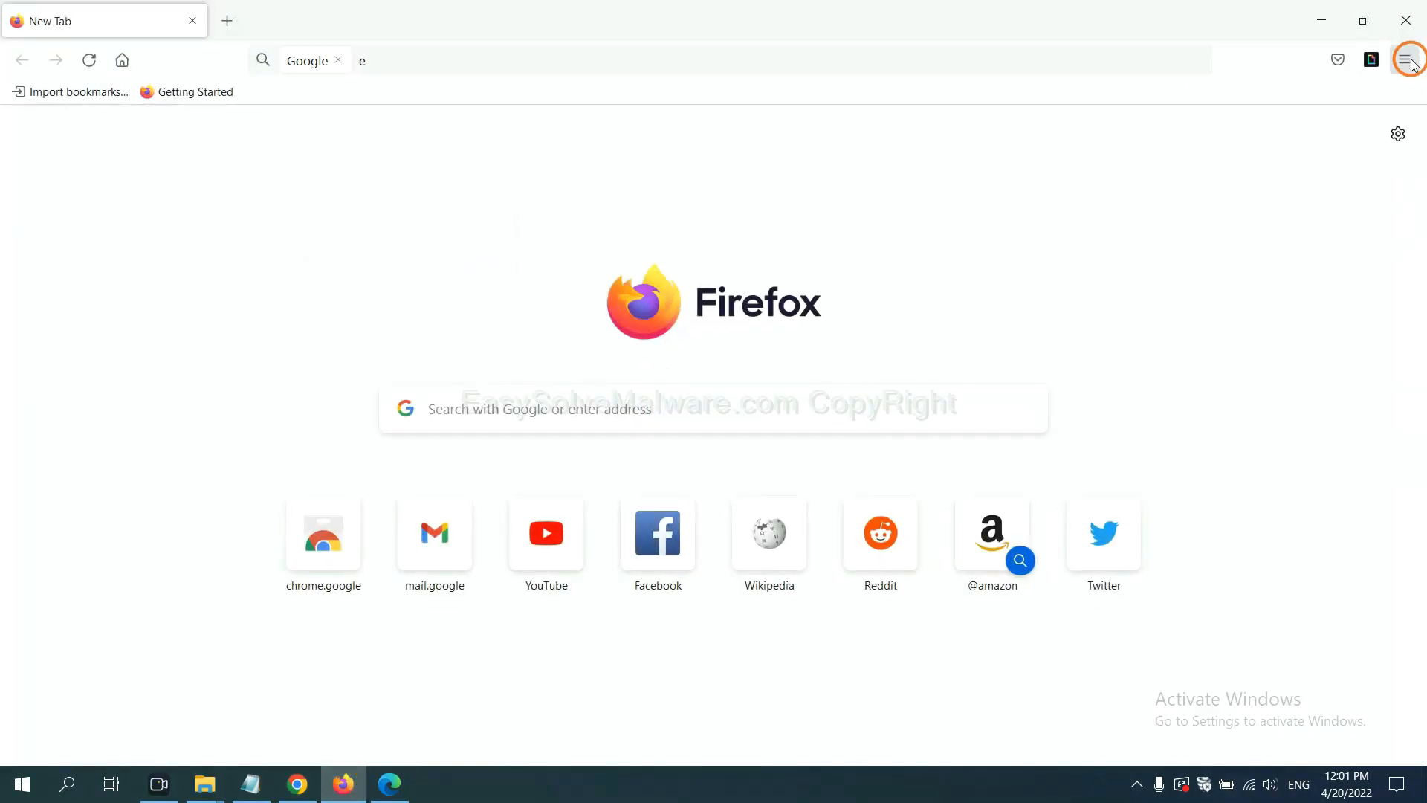
left_click(1406, 60)
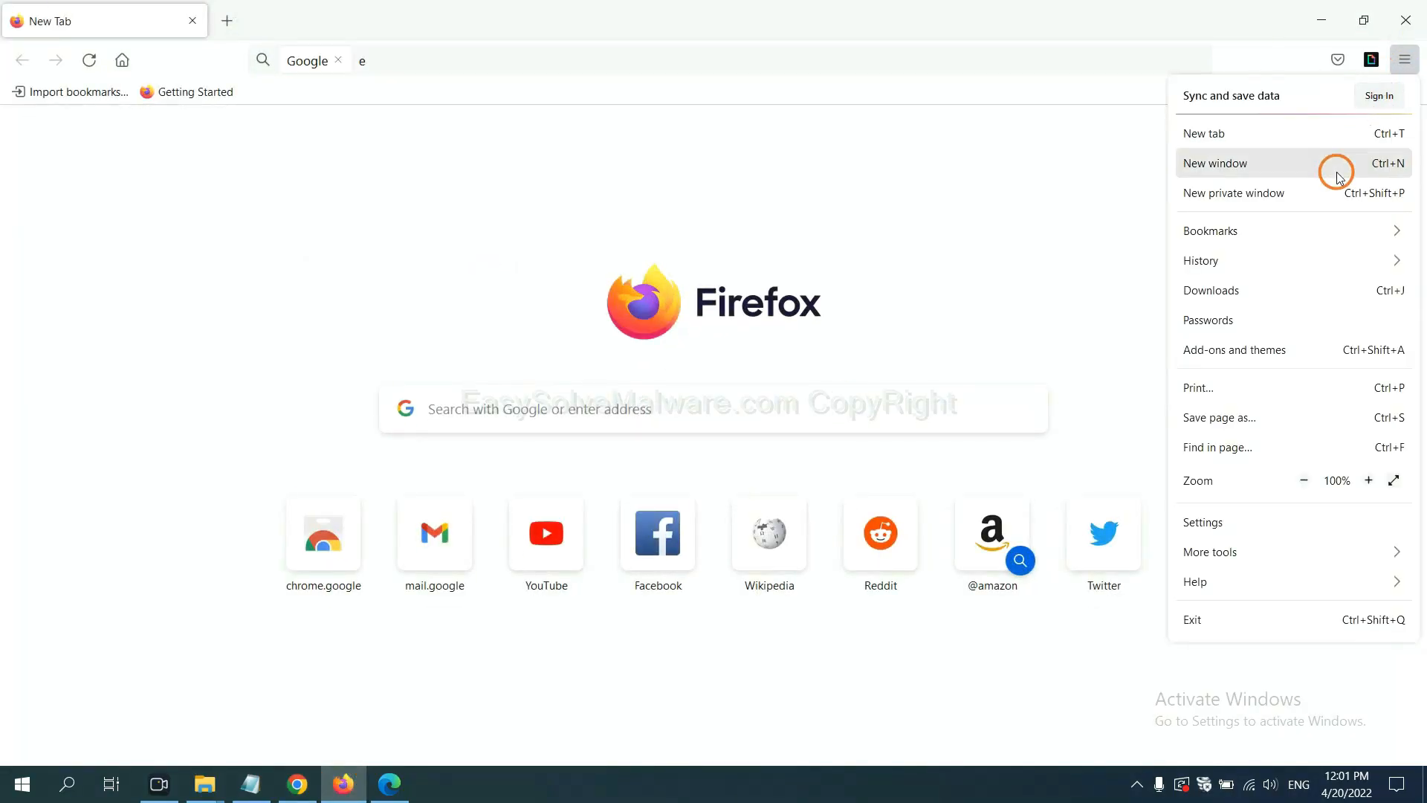
left_click(1249, 360)
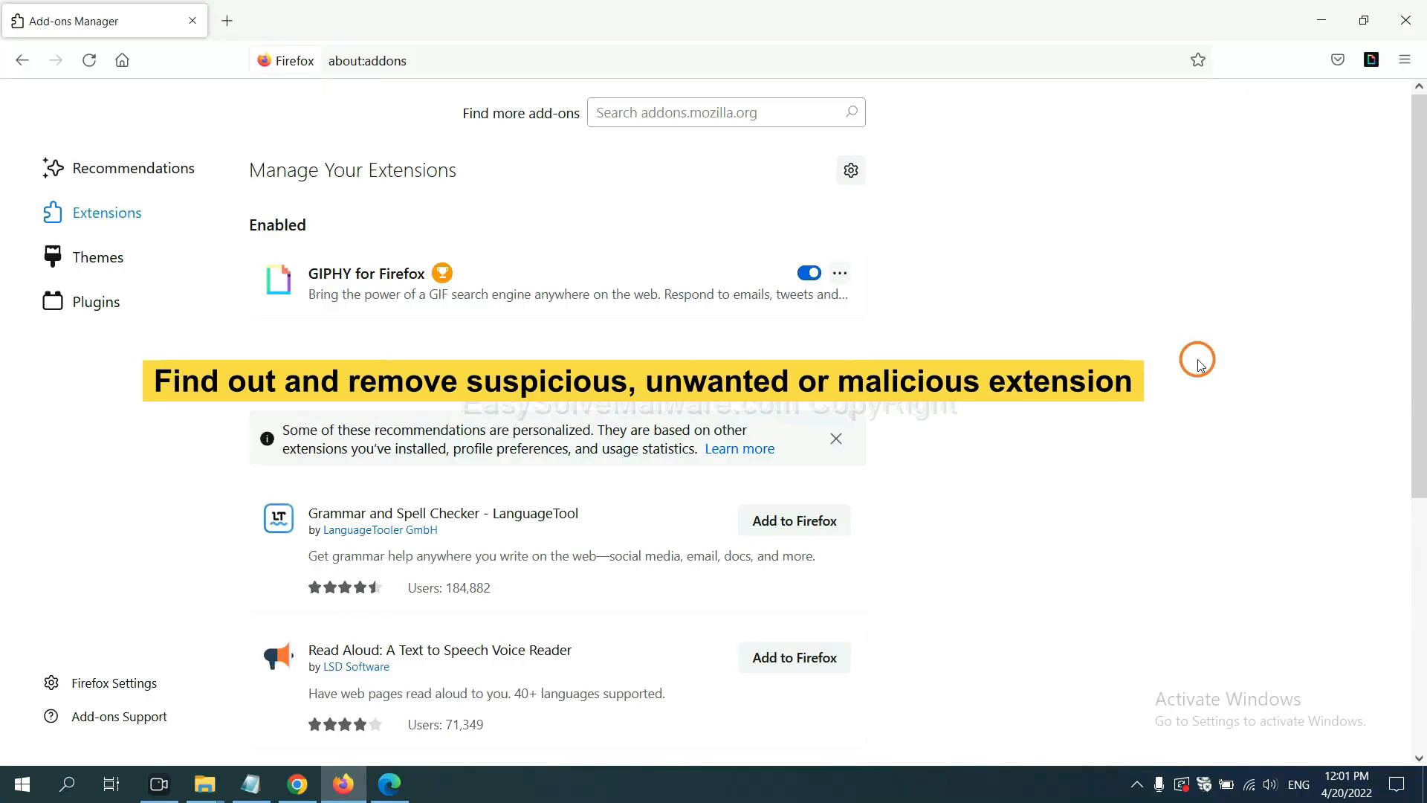
left_click(840, 272)
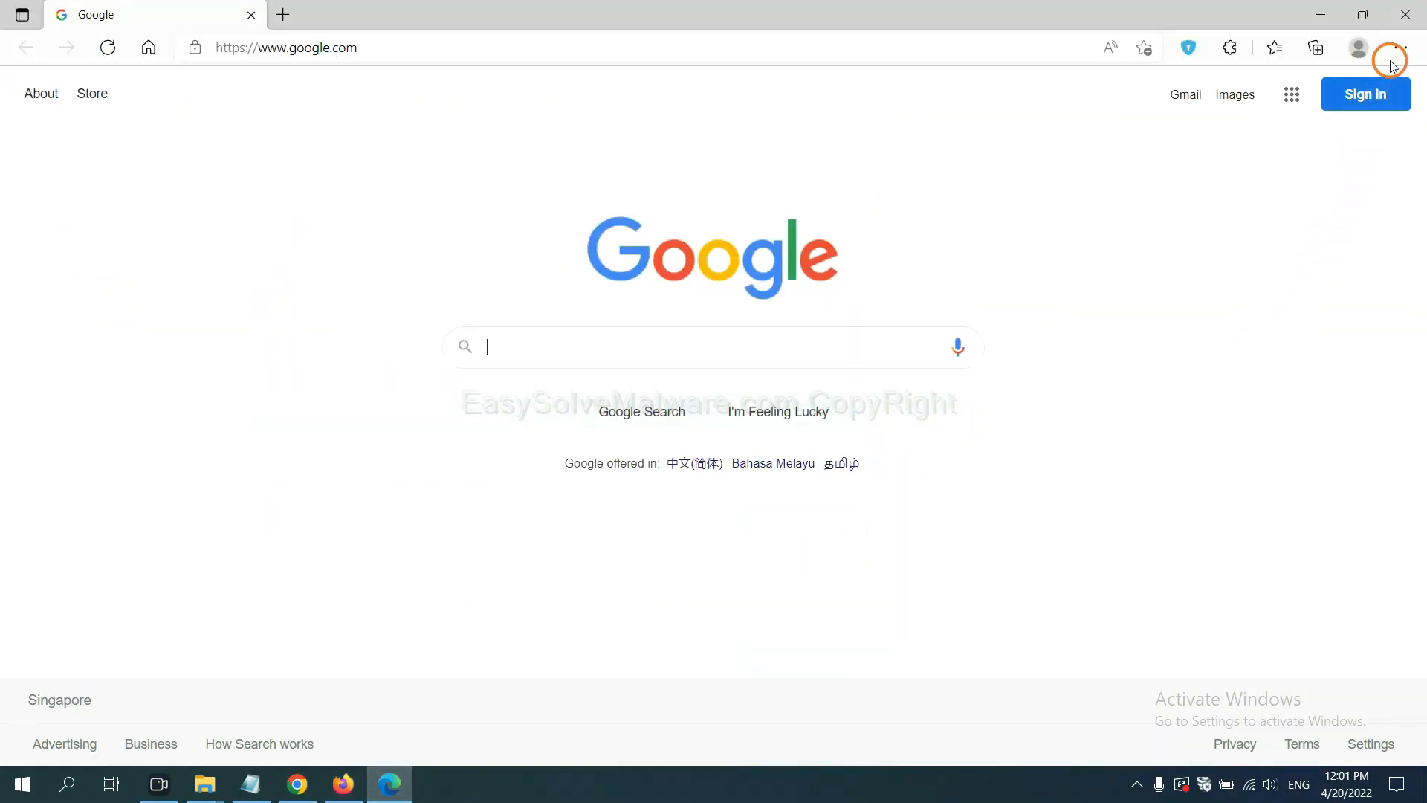
Step: Remove the ArcVpn Free Fast VPN Proxy extension in Edge, then minimize the browser
left_click(1400, 48)
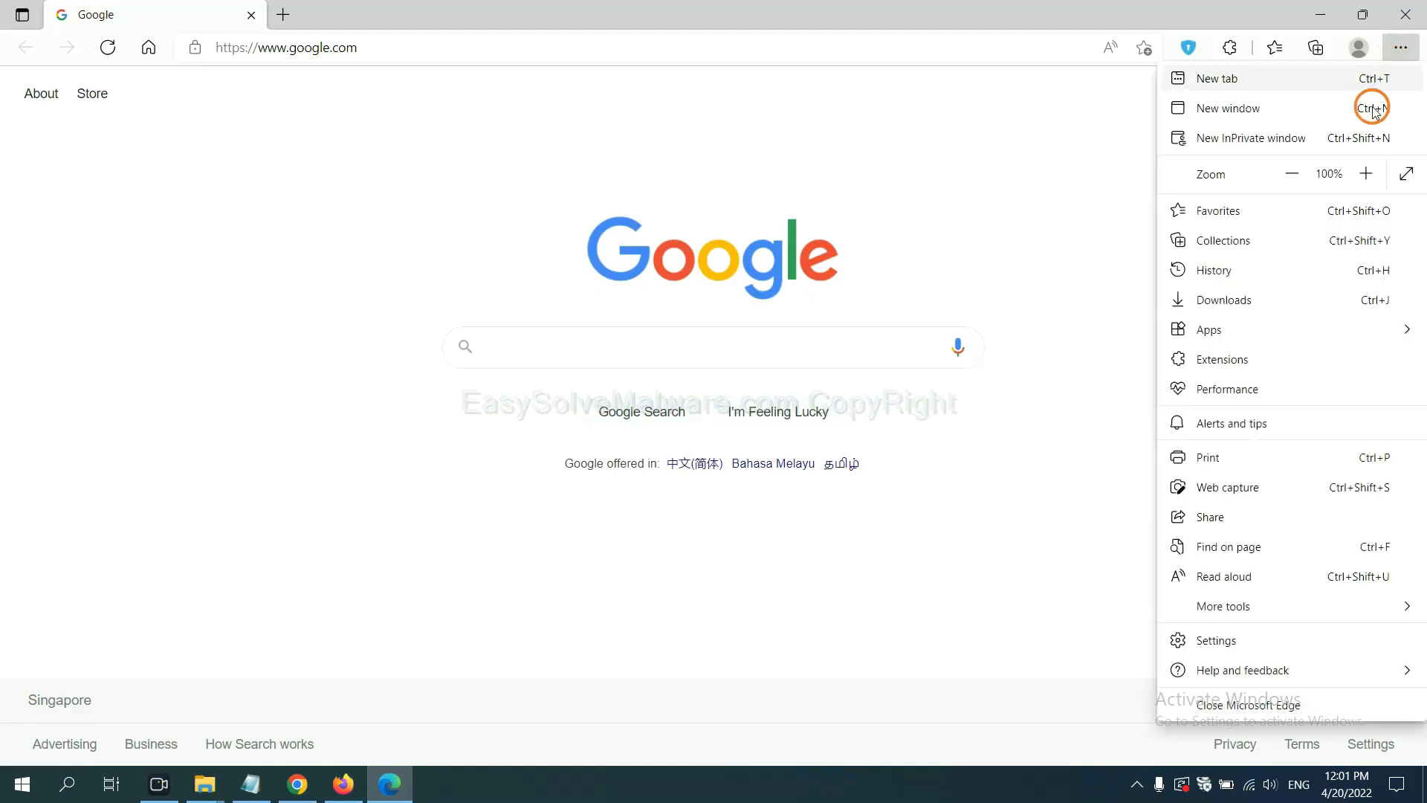
right_click(1226, 360)
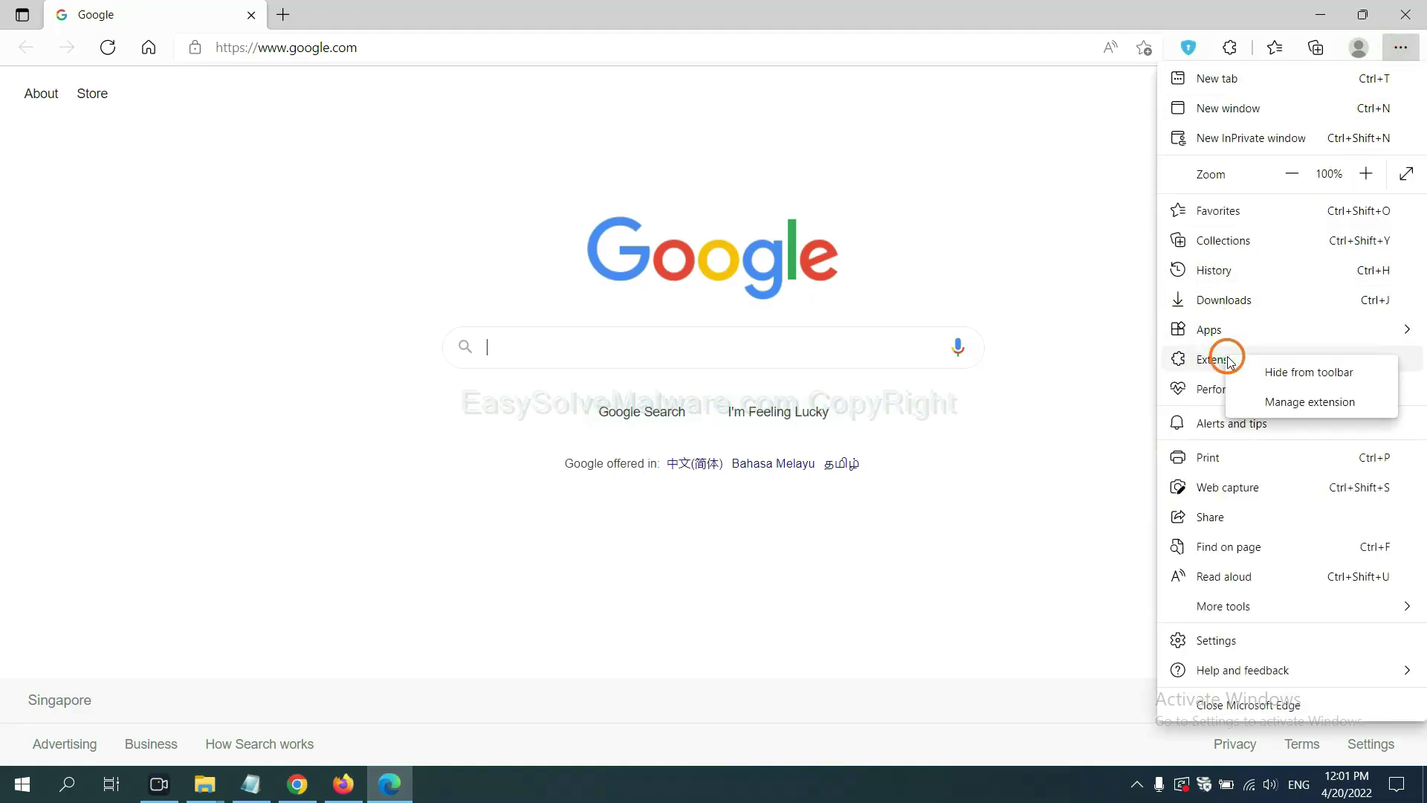
left_click(1282, 402)
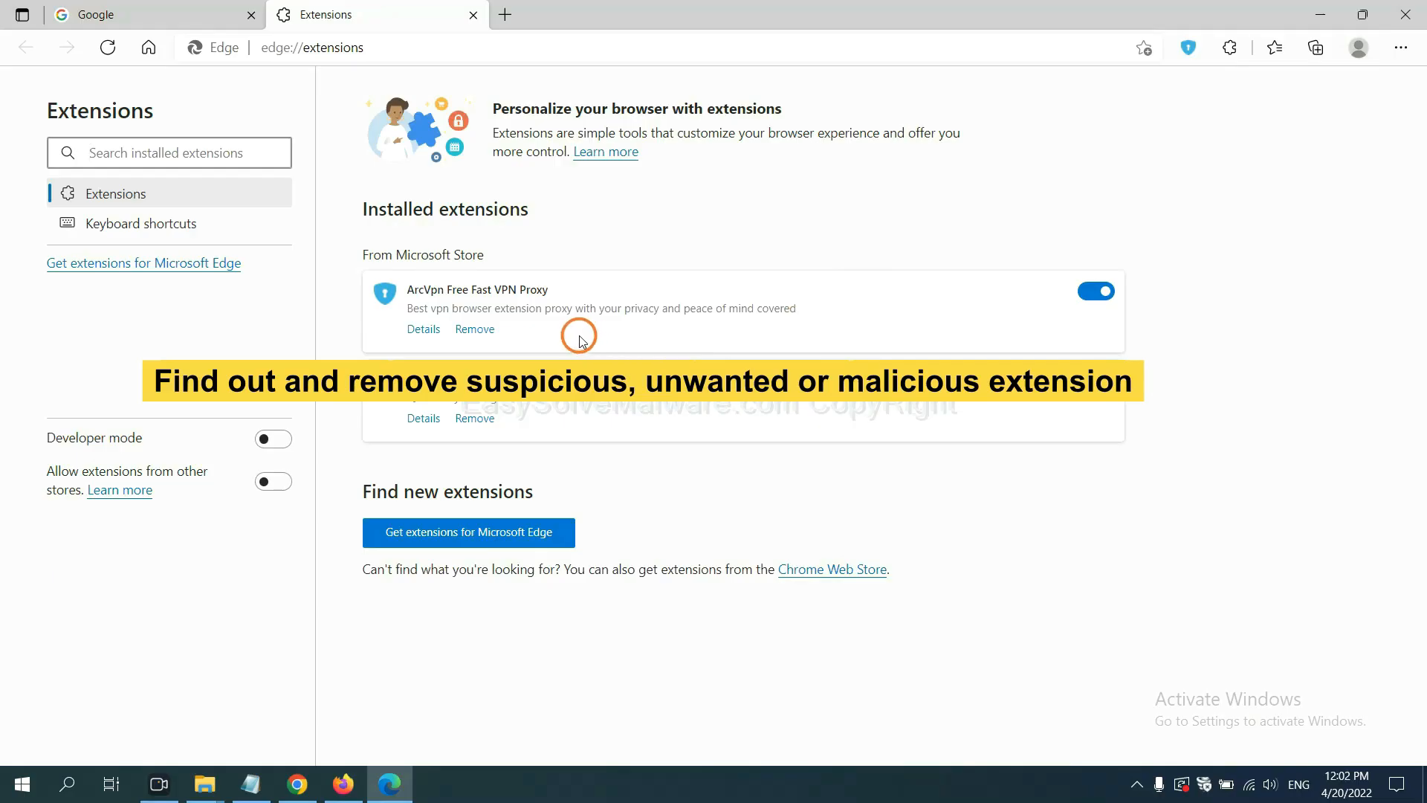
left_click(488, 332)
left_click(1077, 178)
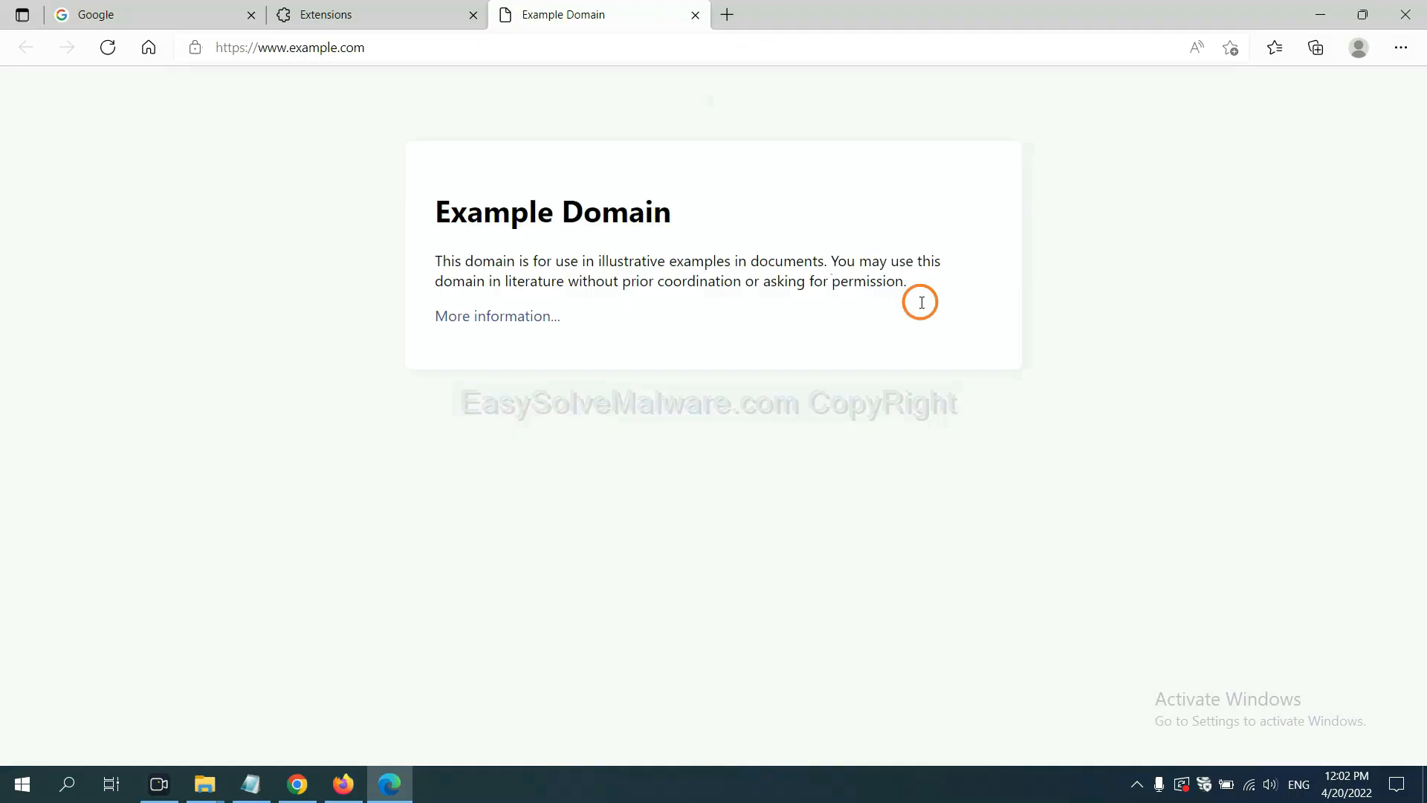
left_click(1421, 785)
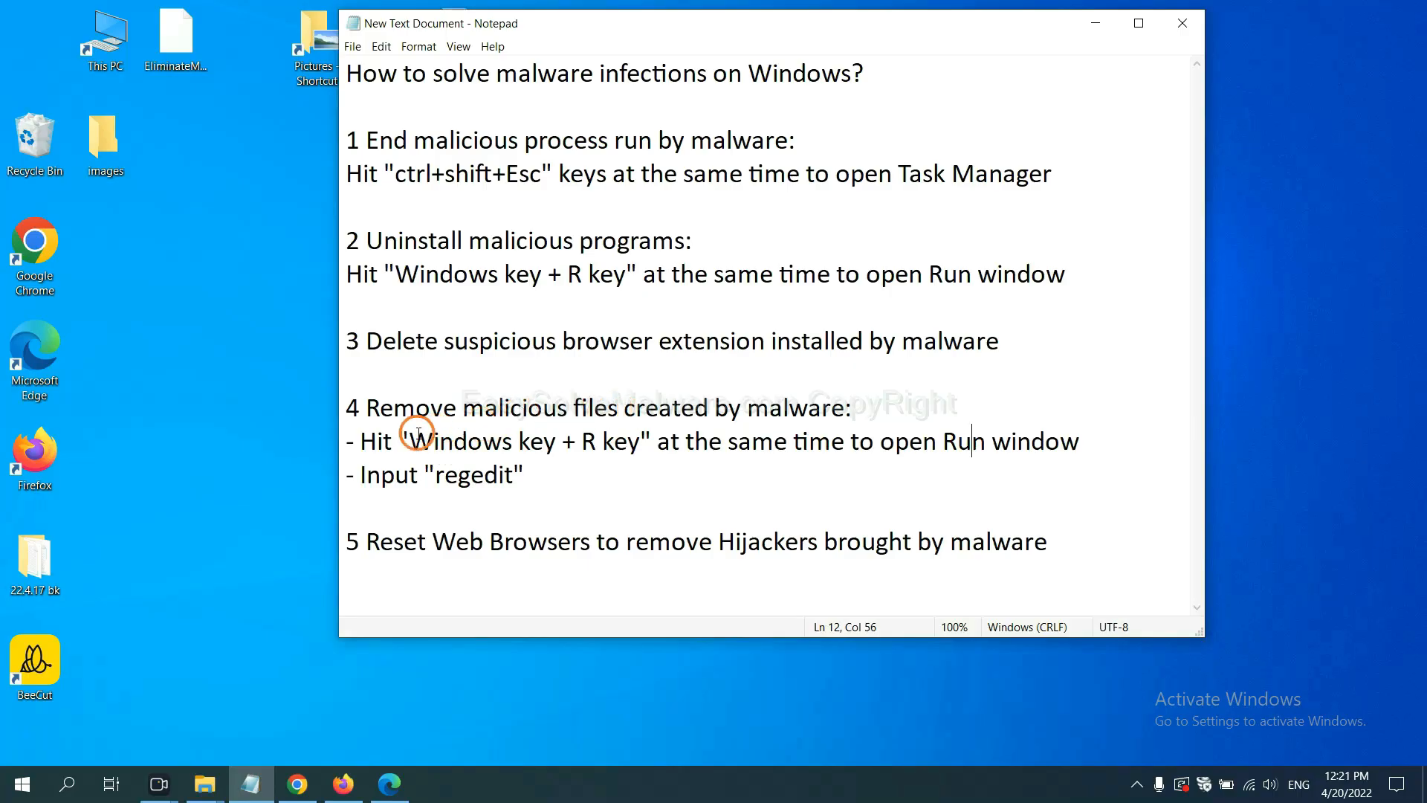
Step: Review step 4 in the notes and bring up the Run window with regedit ready
left_click_drag(361, 440, 809, 461)
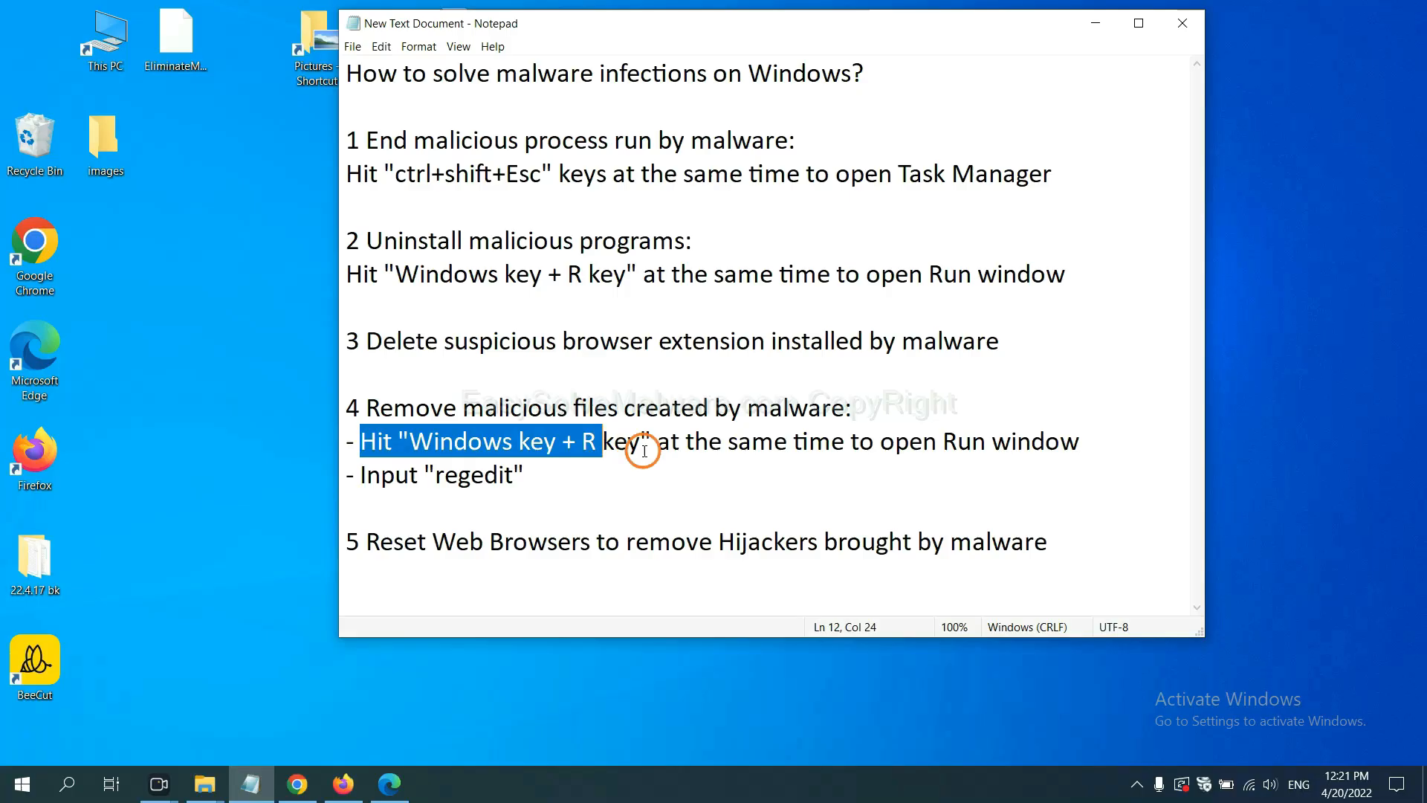
left_click(828, 448)
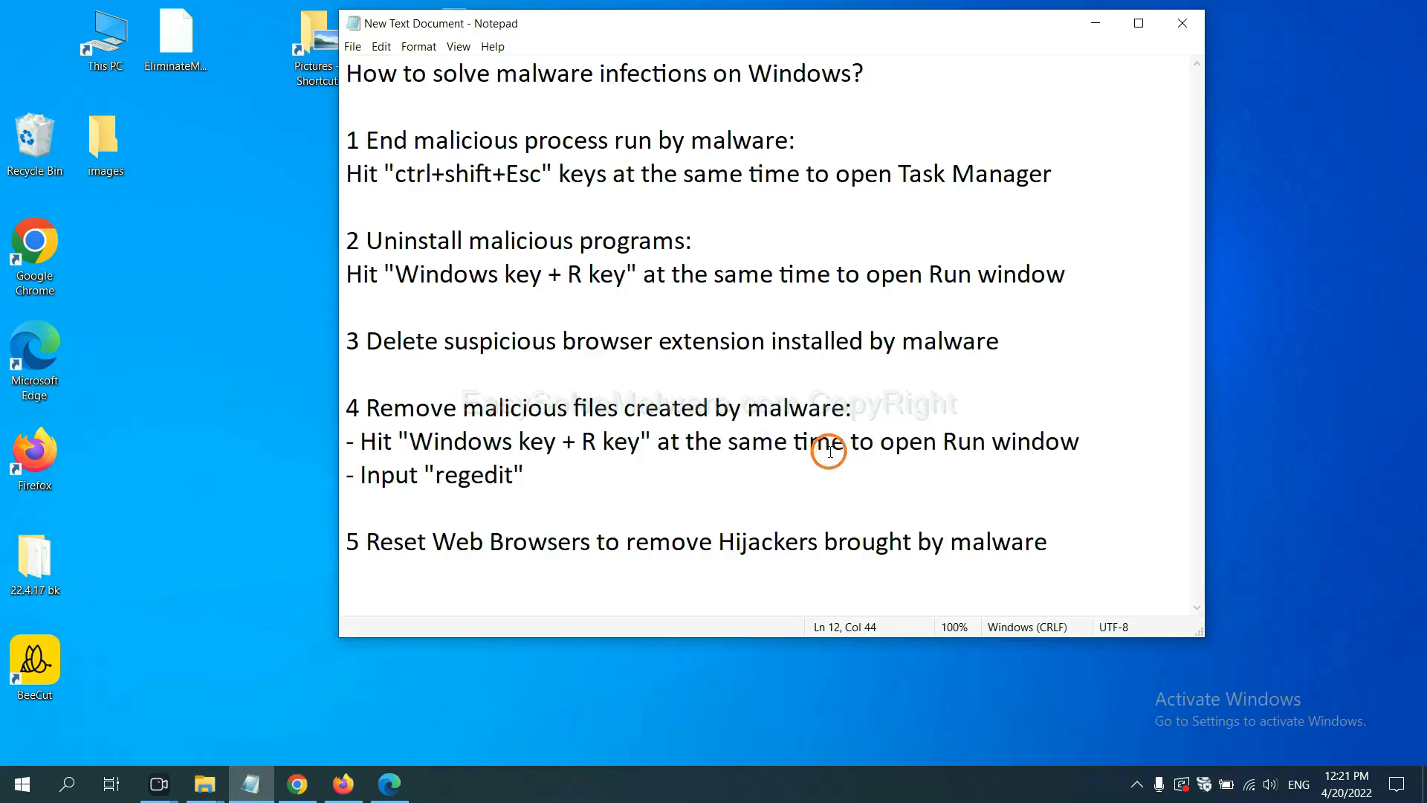
key("super+r")
left_click_drag(313, 590, 1123, 316)
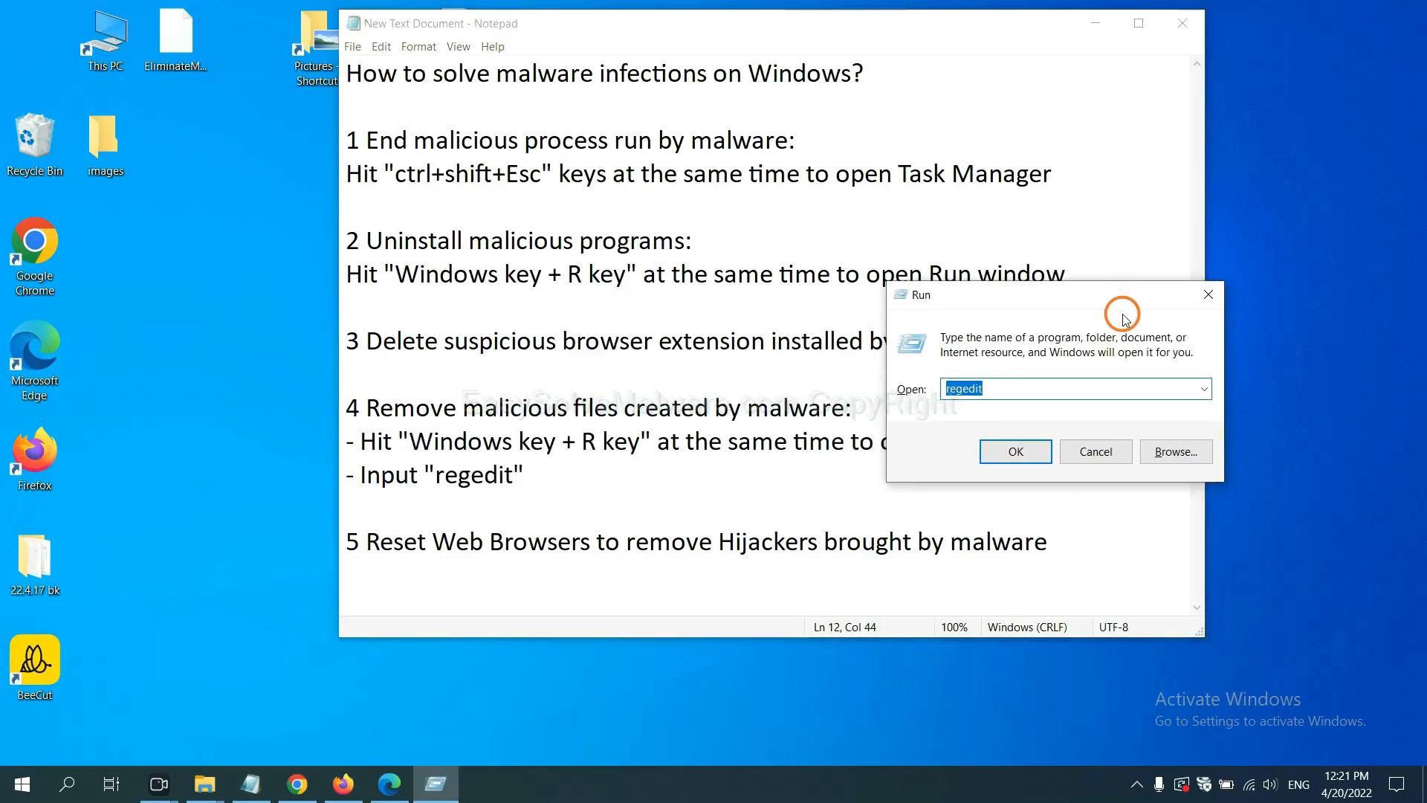
left_click(1006, 390)
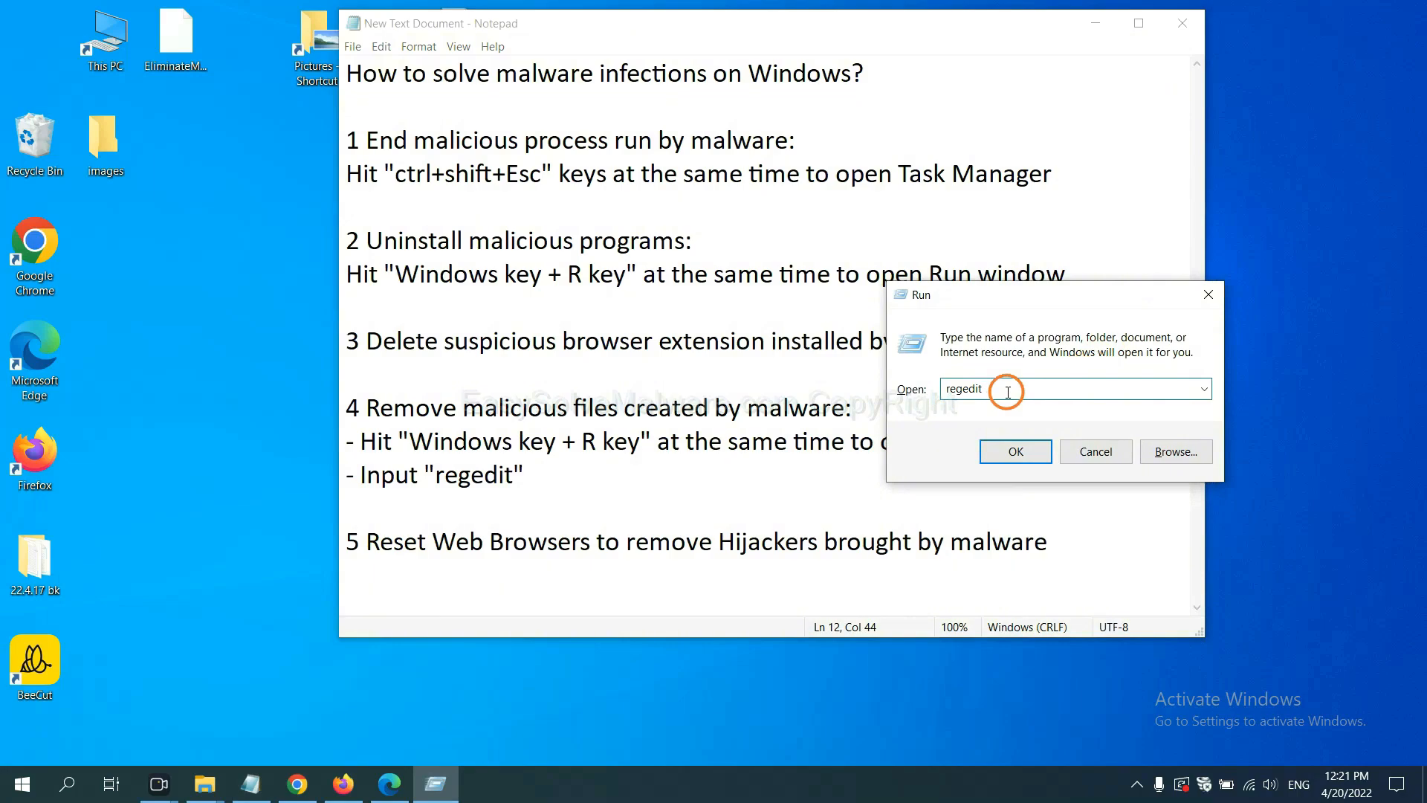
Step: Launch Registry Editor and search for the malware name, finding BeeCut.exe under FEATURE_BROWSER_EMULATION
left_click(1016, 452)
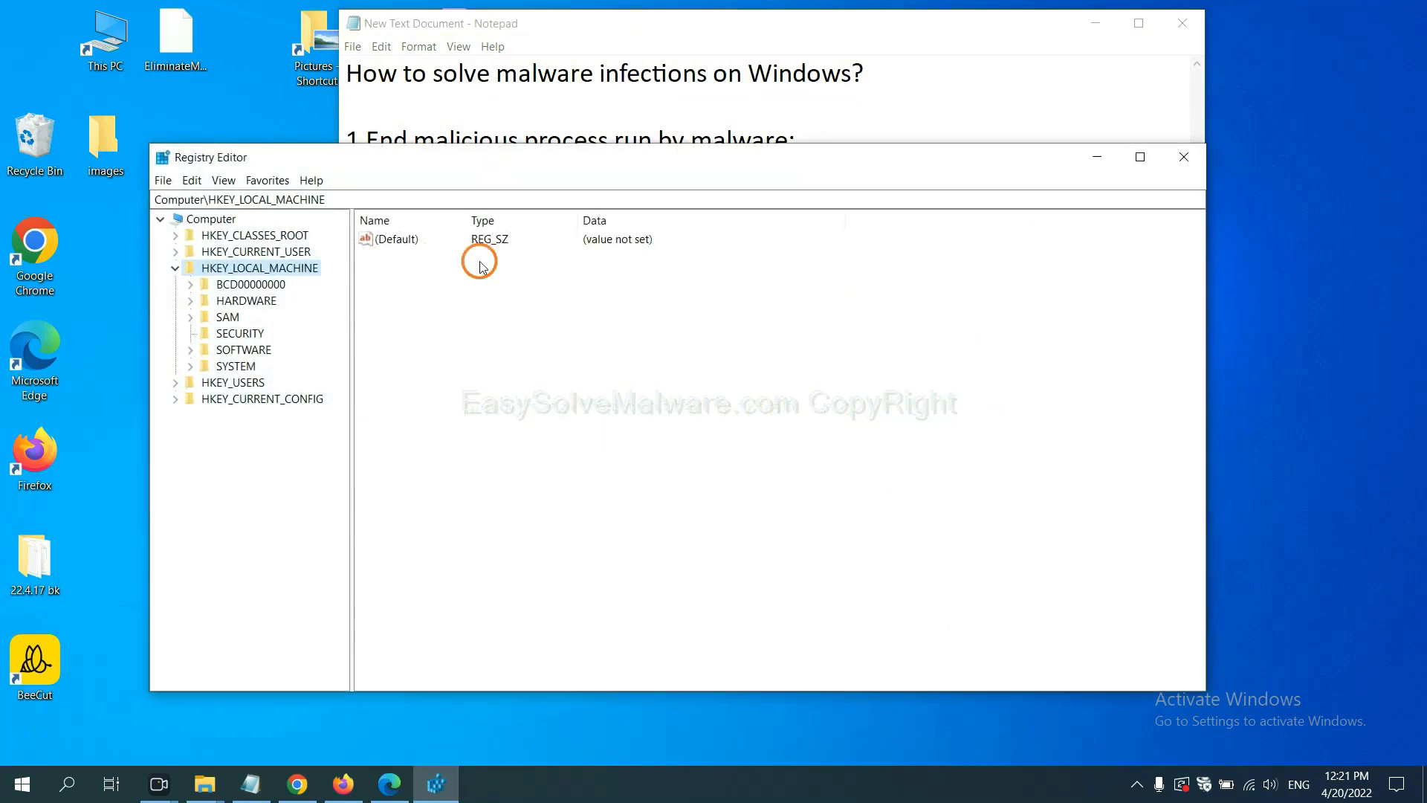
left_click(193, 180)
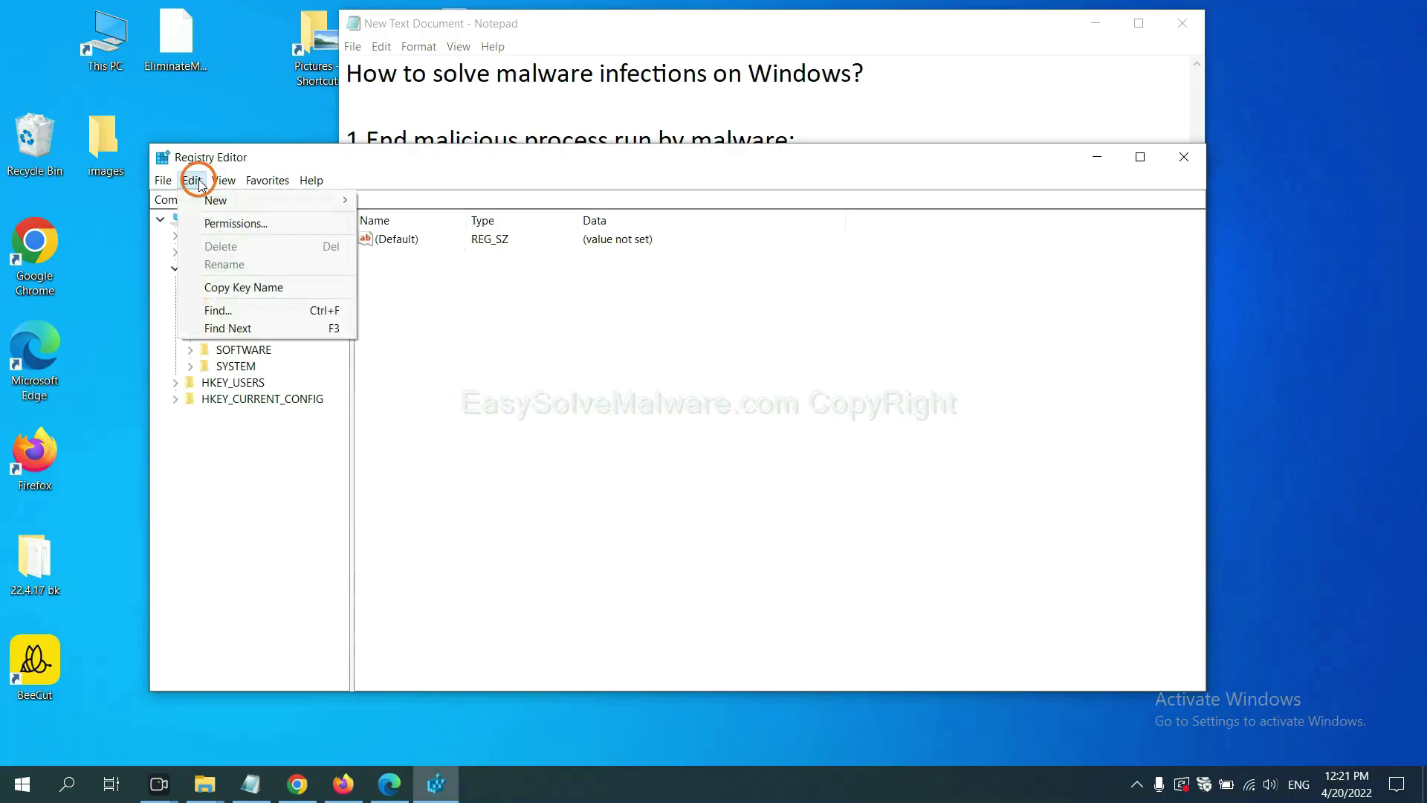
left_click(249, 310)
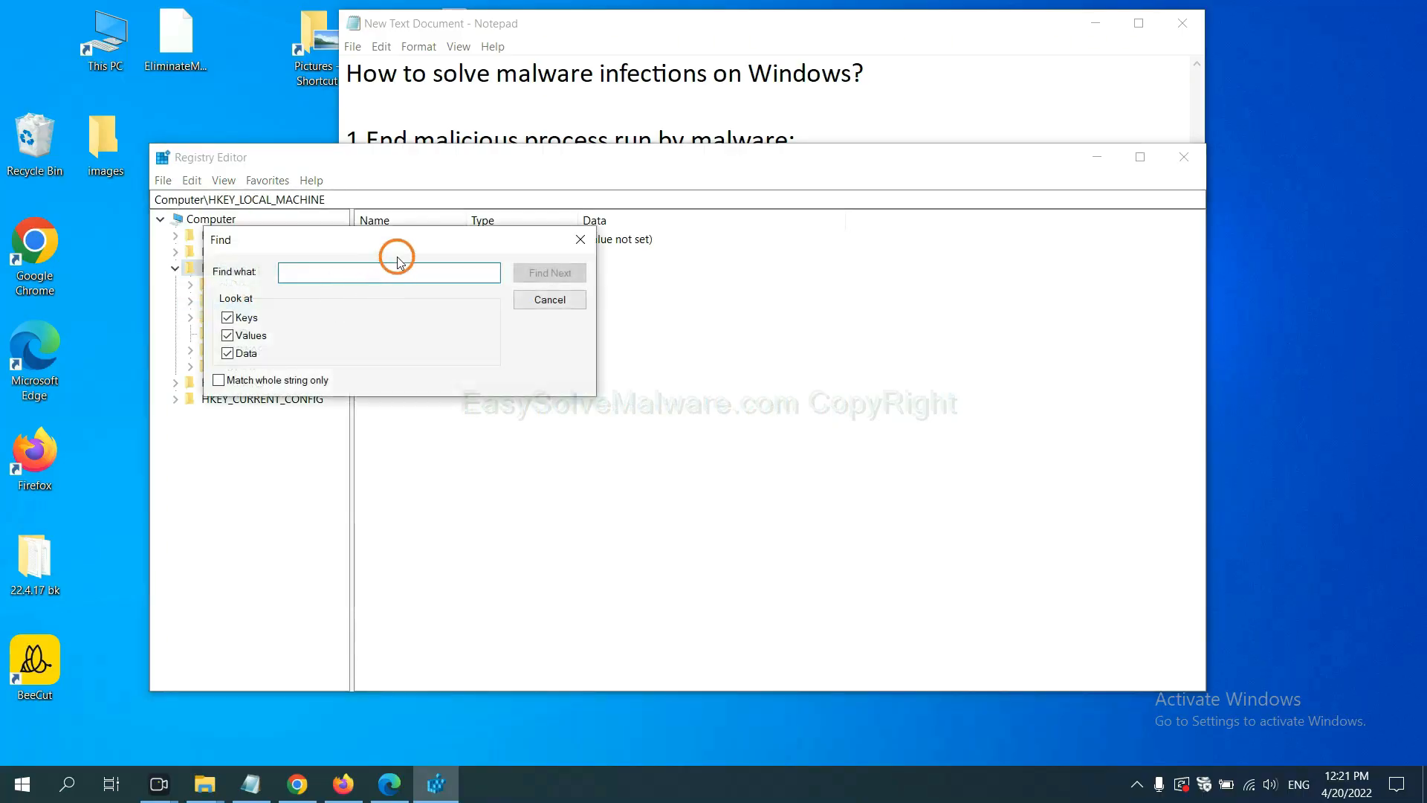
left_click_drag(395, 250, 547, 270)
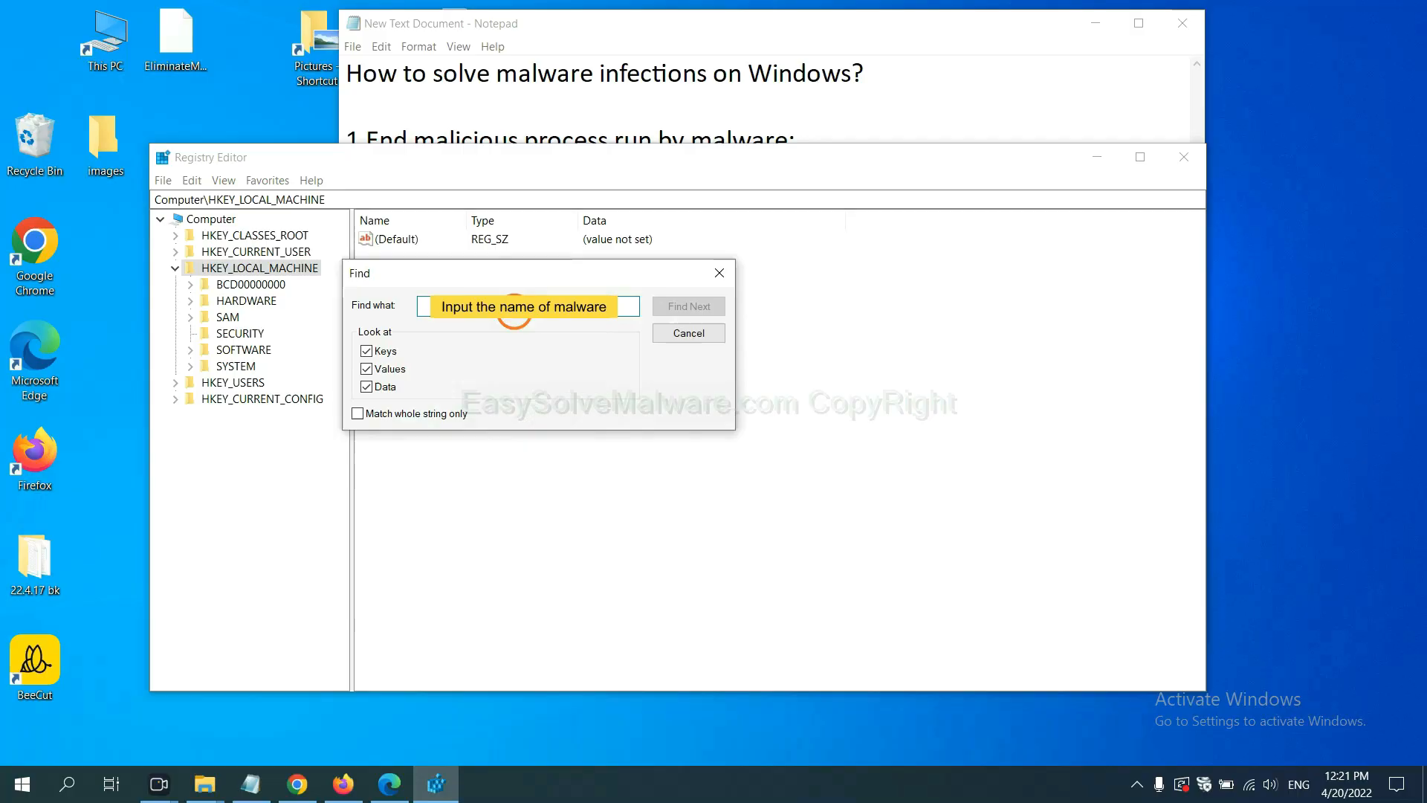
type("beecut")
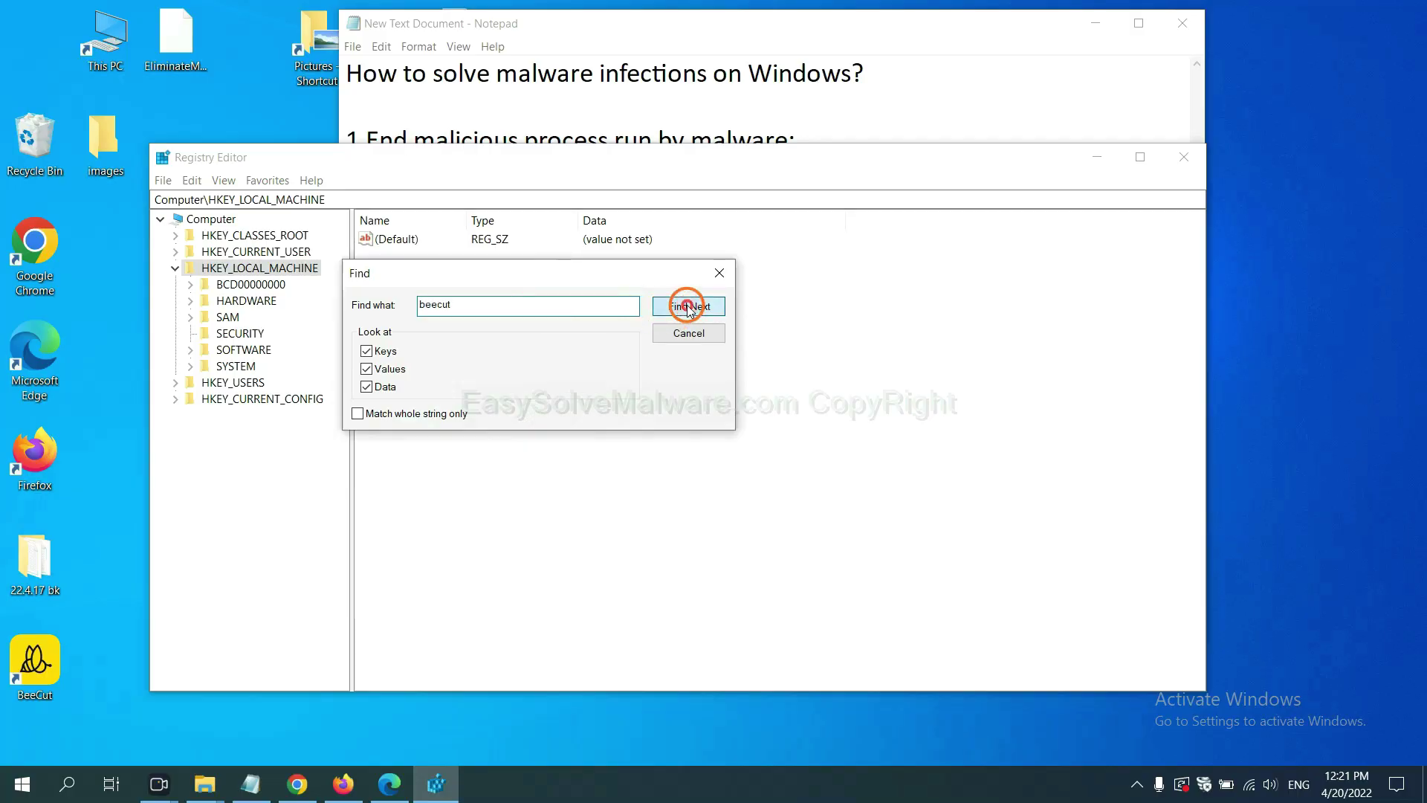
left_click(689, 306)
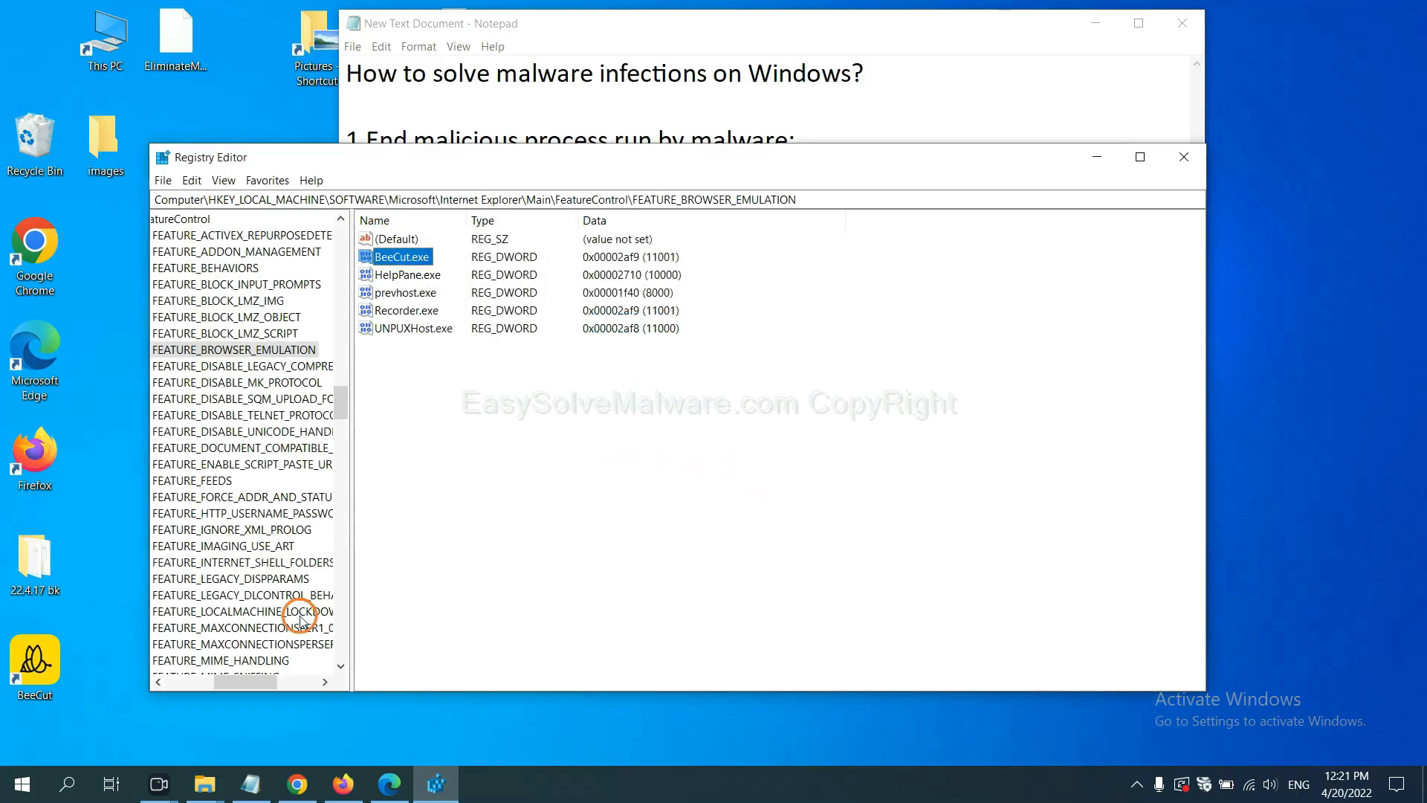
left_click_drag(248, 680, 179, 677)
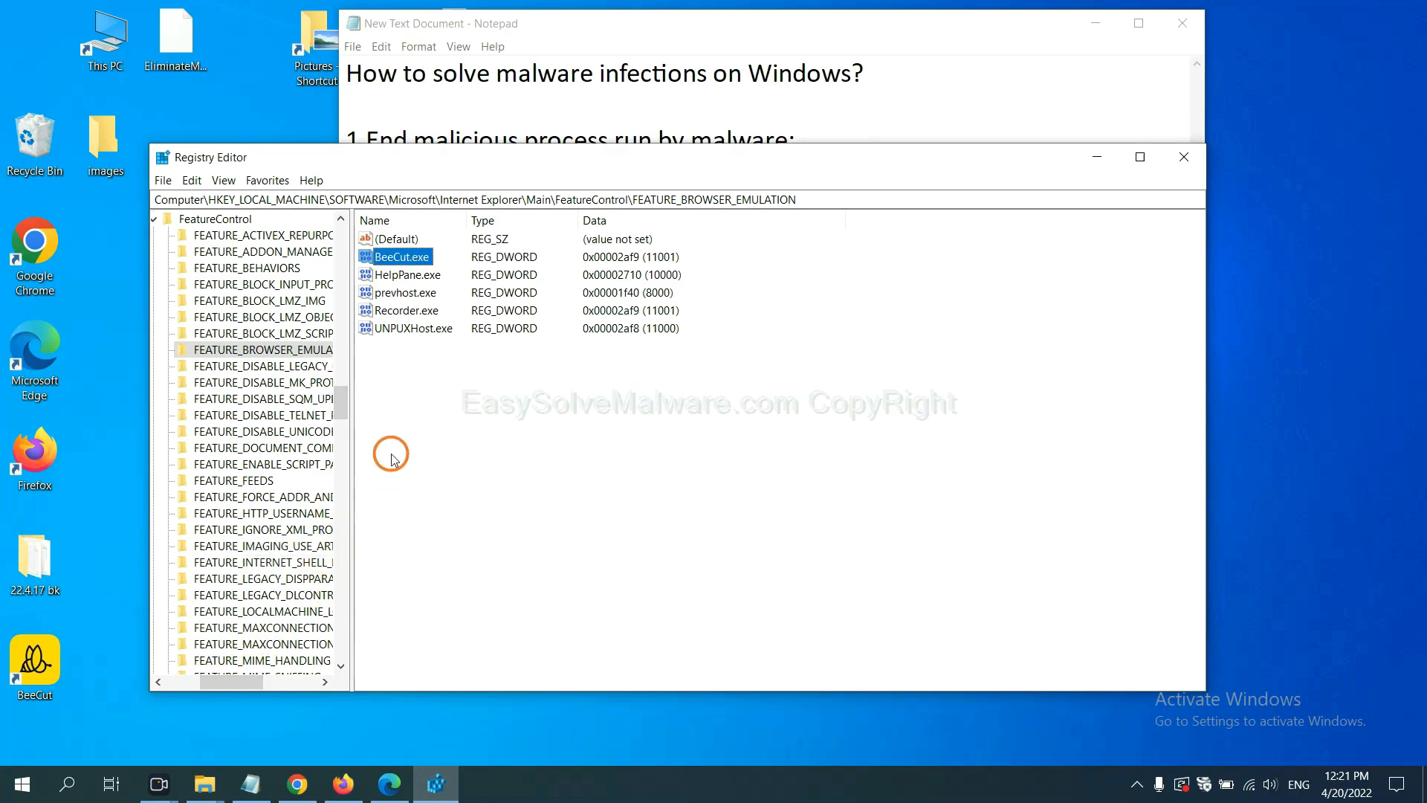
right_click(287, 351)
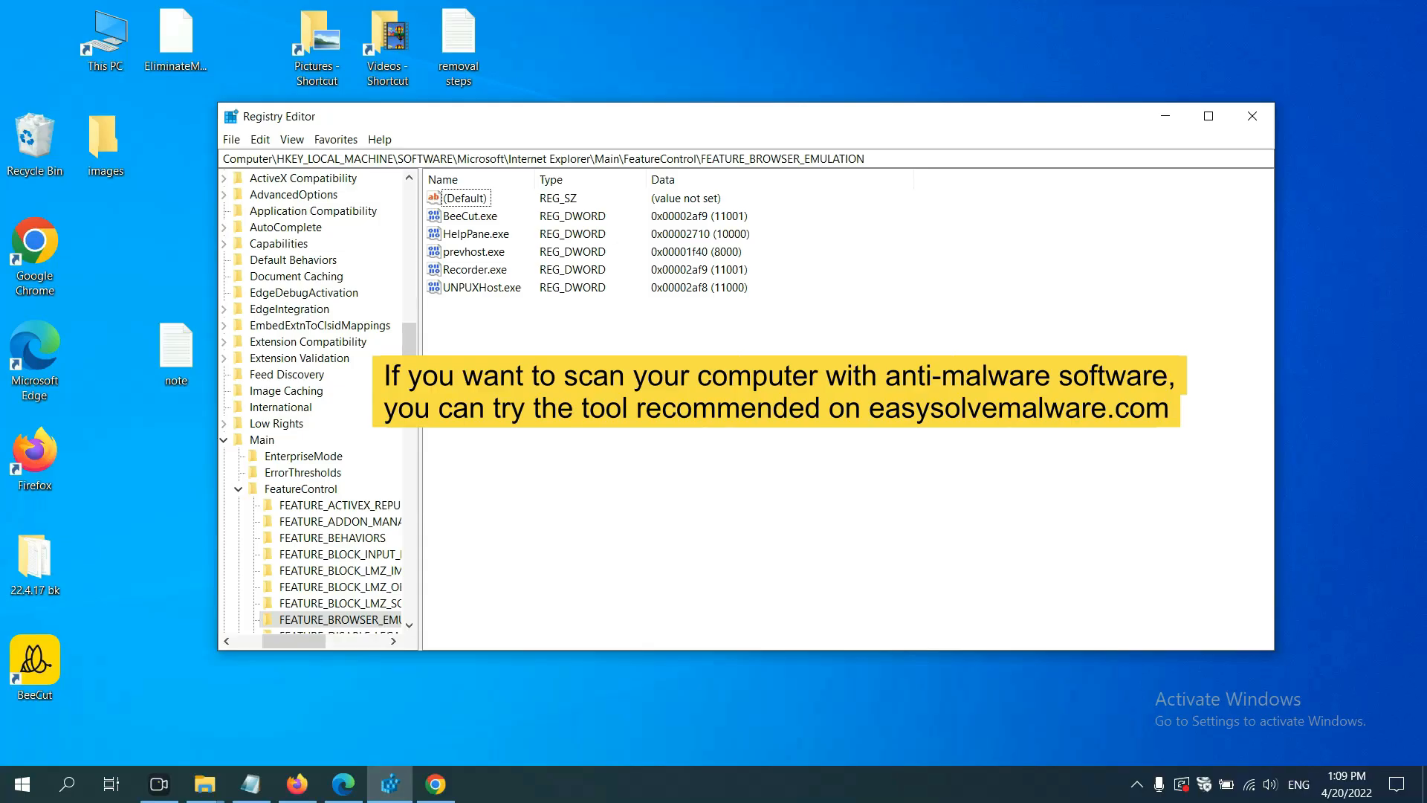
Step: Bring Chrome's EasySolveMalware.com removal guide to the front to review its steps
left_click(436, 783)
scroll(1077, 457, "down", 1)
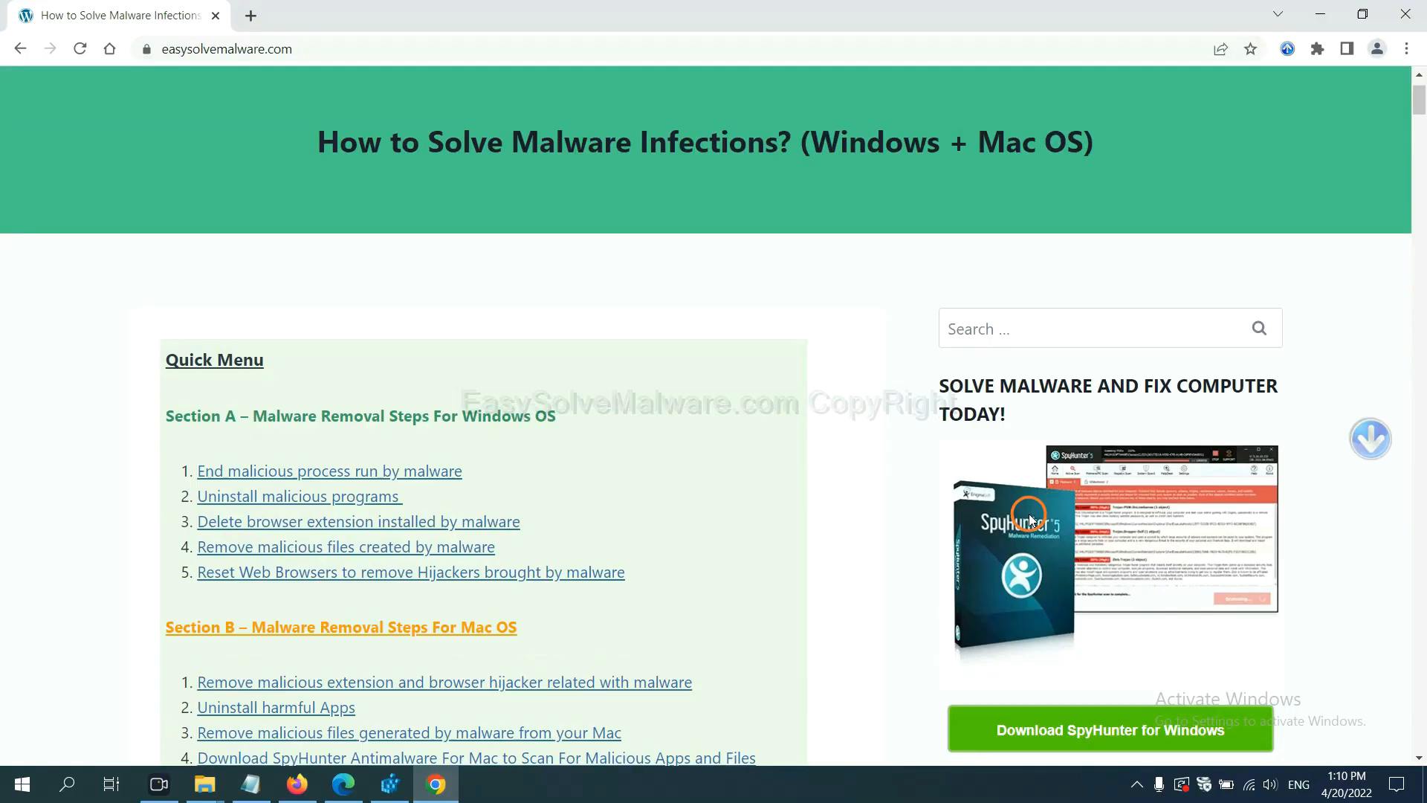
scroll(1030, 518, "up", 1)
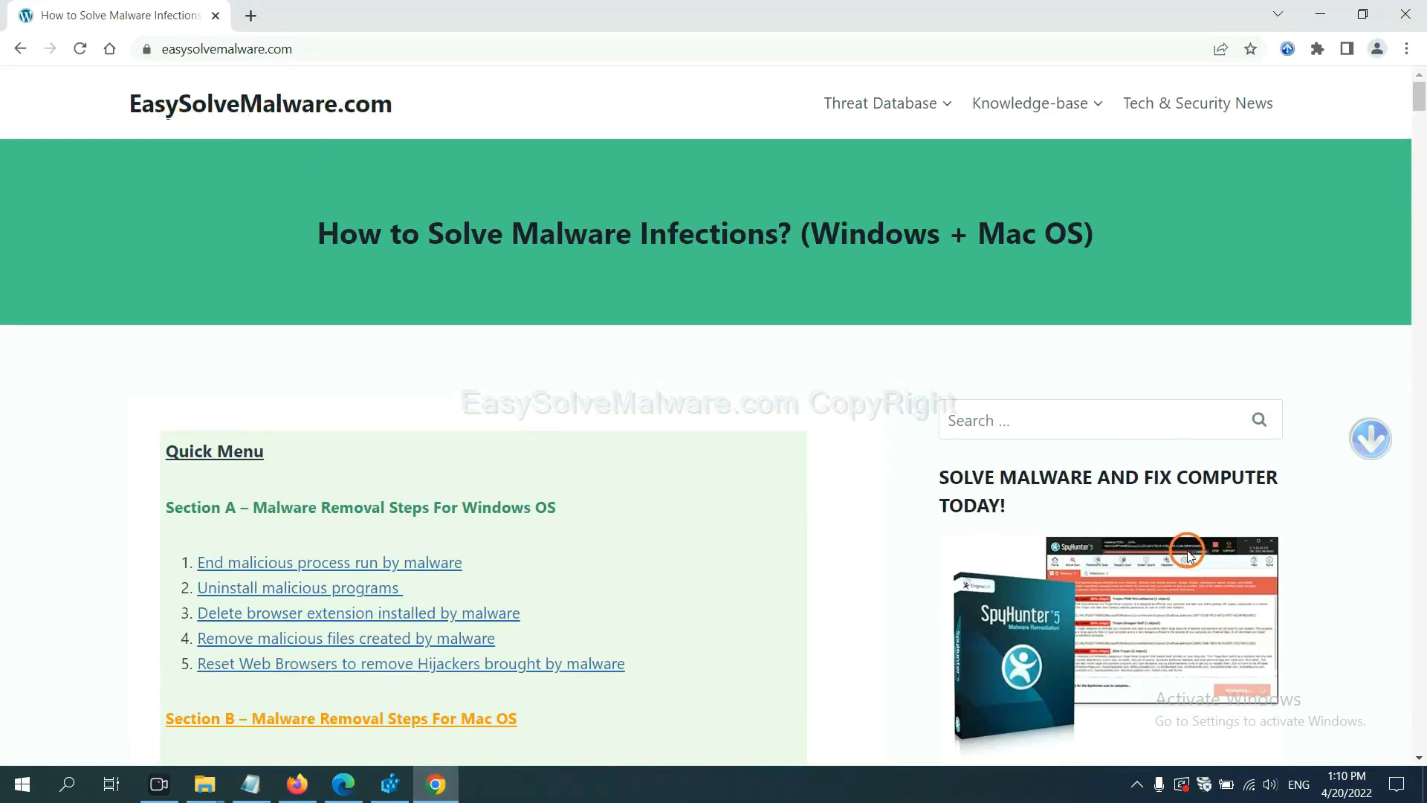
scroll(1131, 346, "down", 3)
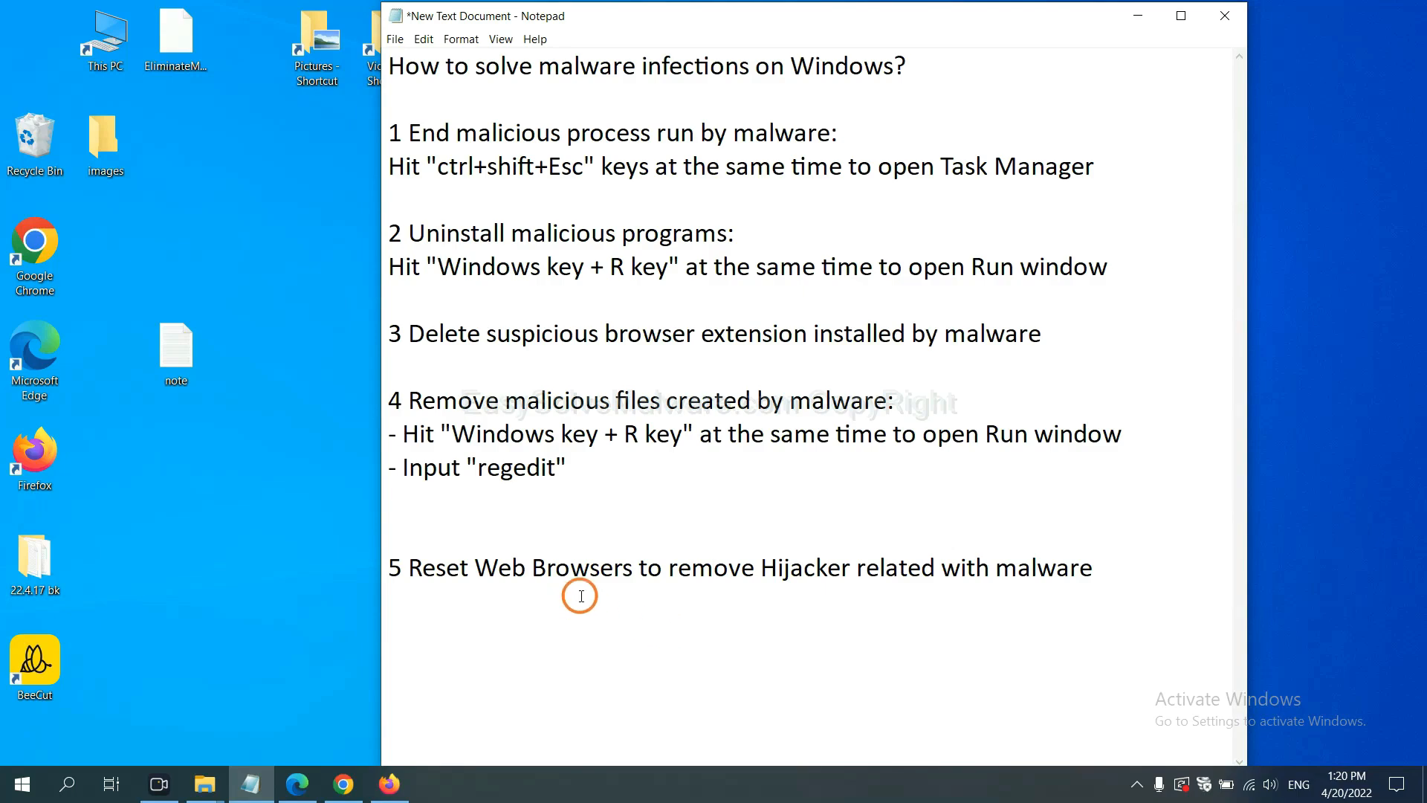
Step: Search Chrome settings for 'reset' and request restoring settings to original defaults, then switch to Firefox
left_click(341, 785)
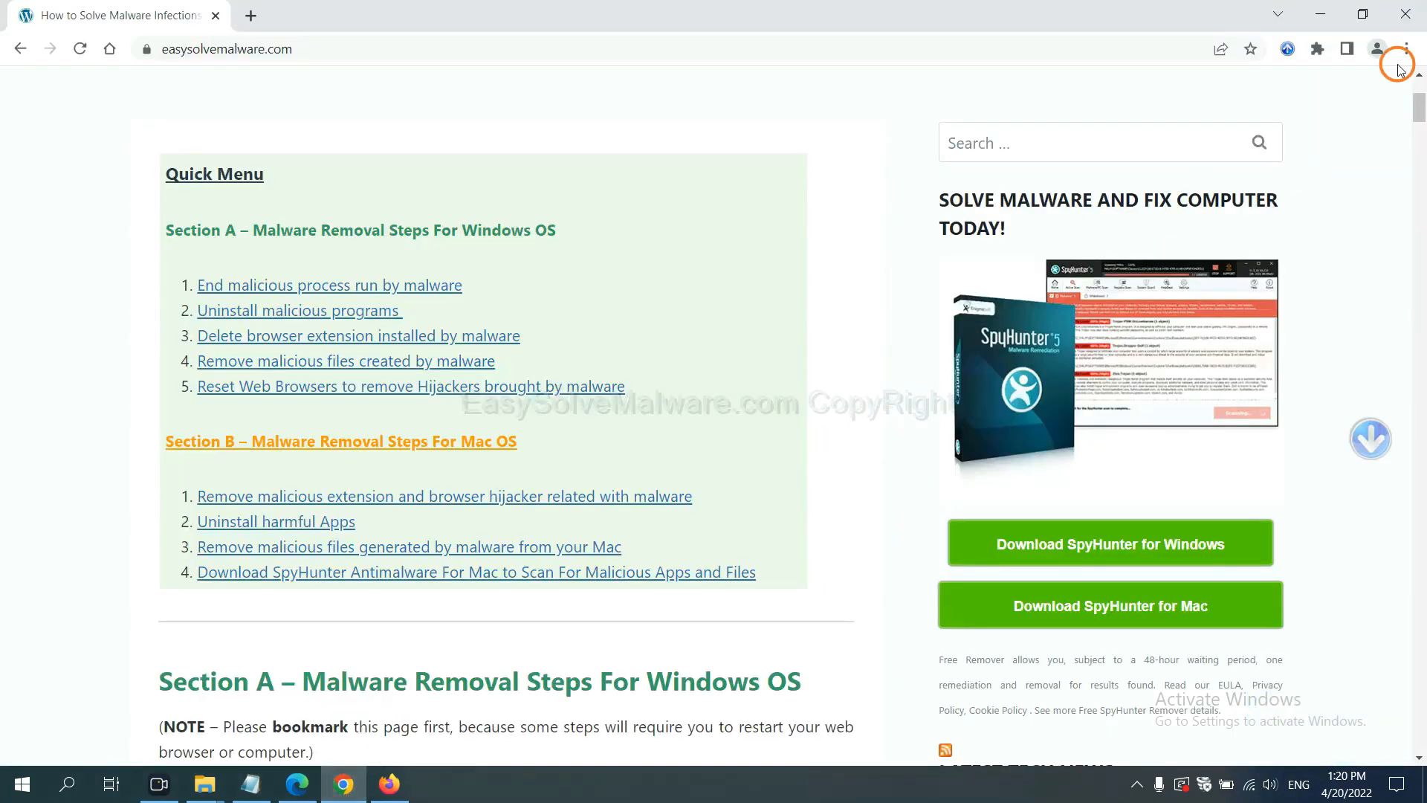
left_click(1409, 50)
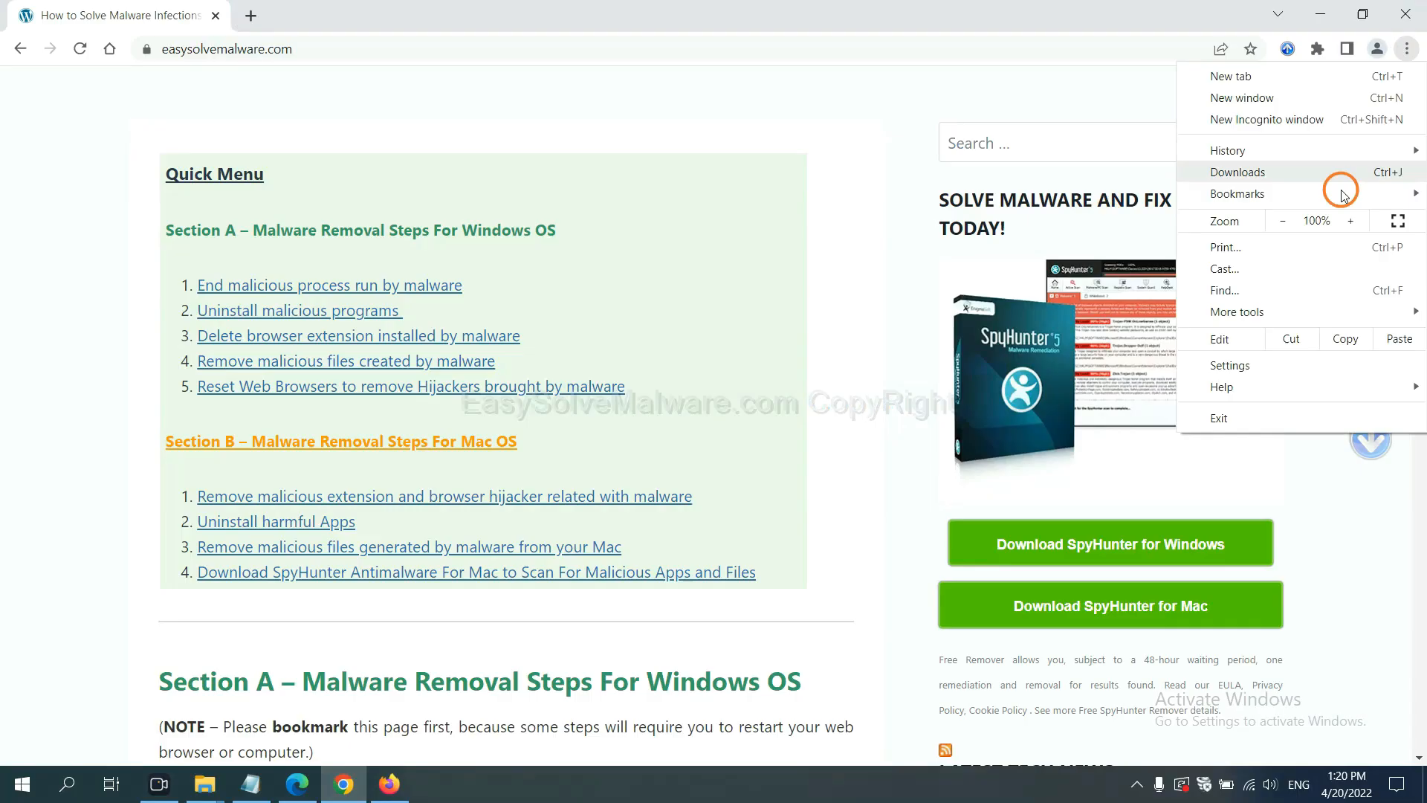
left_click(1233, 365)
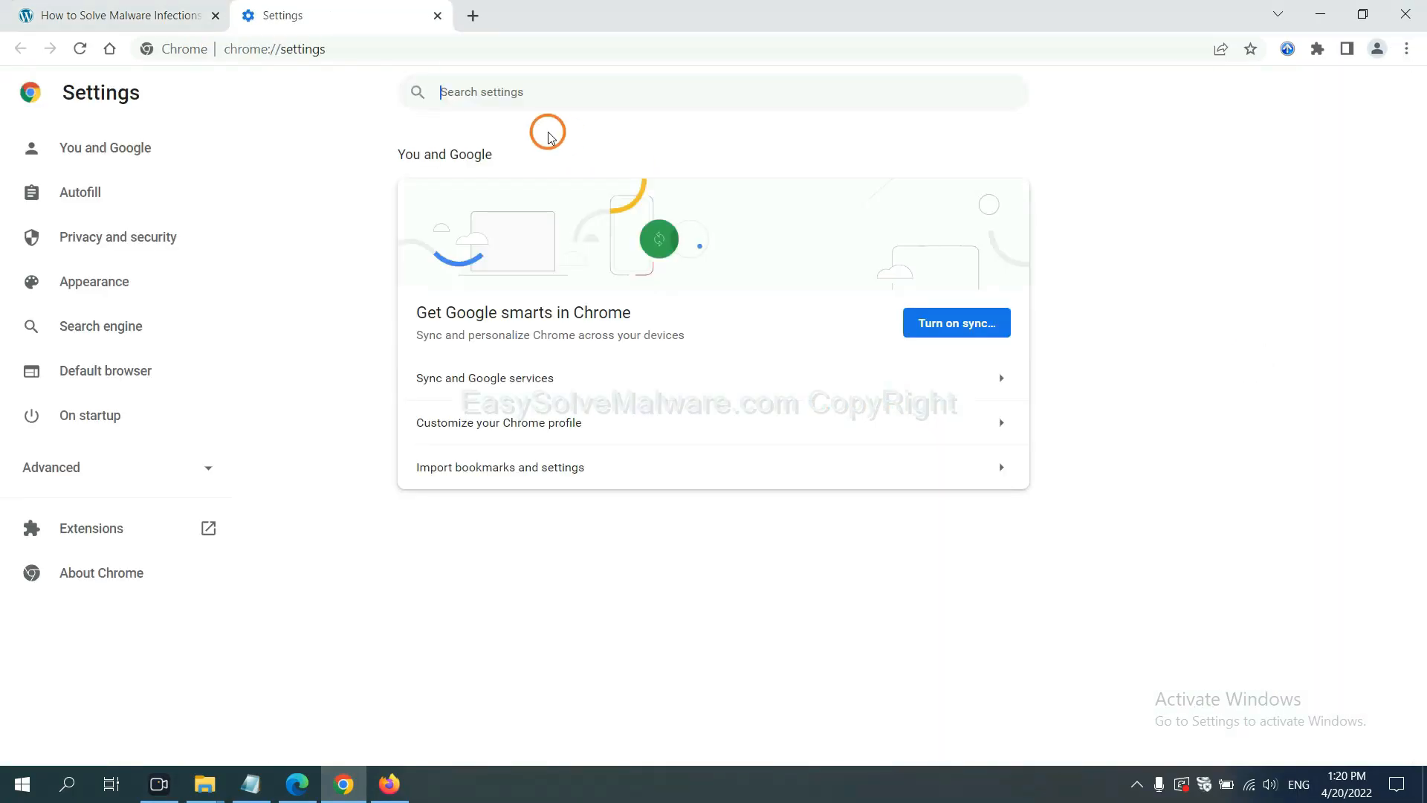
left_click(555, 104)
type("reset")
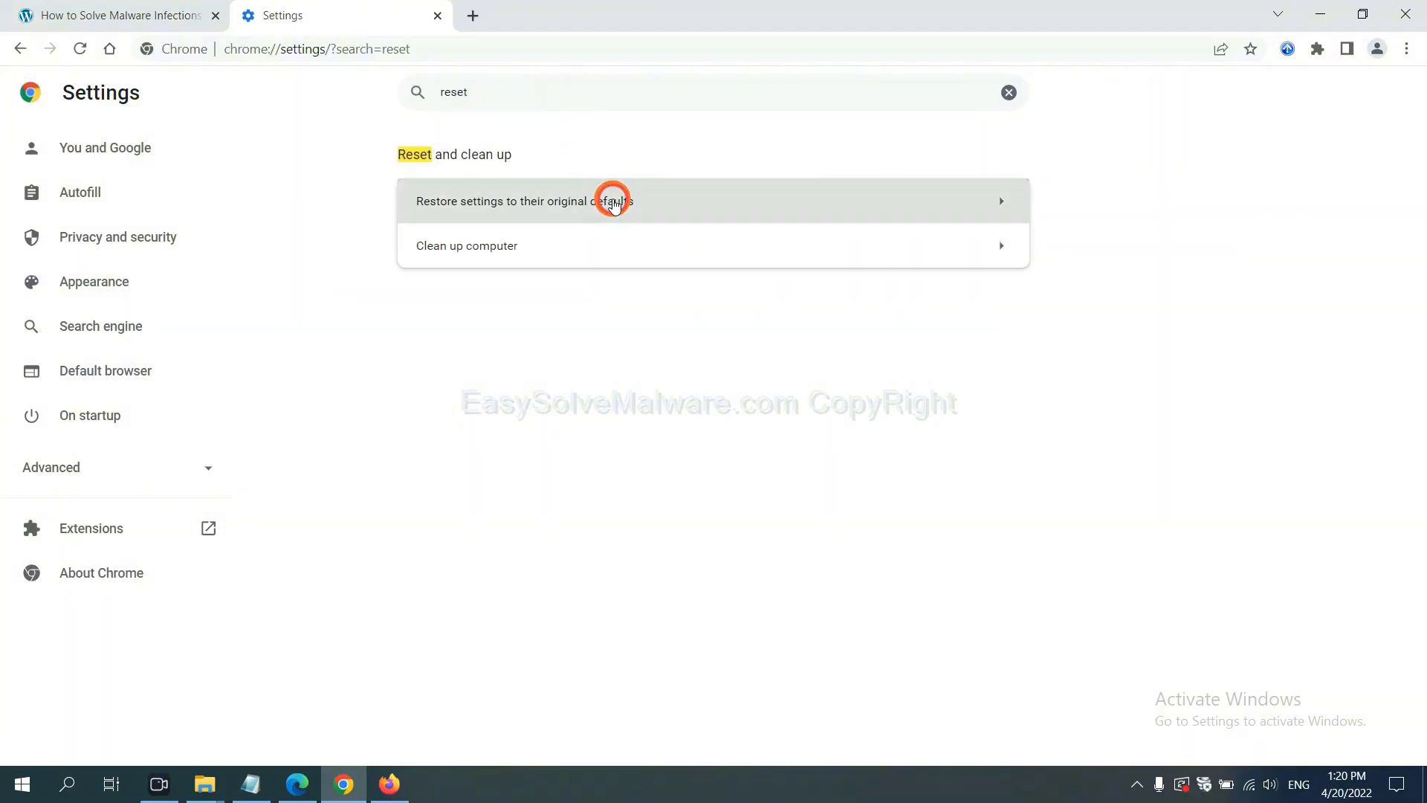
left_click(613, 201)
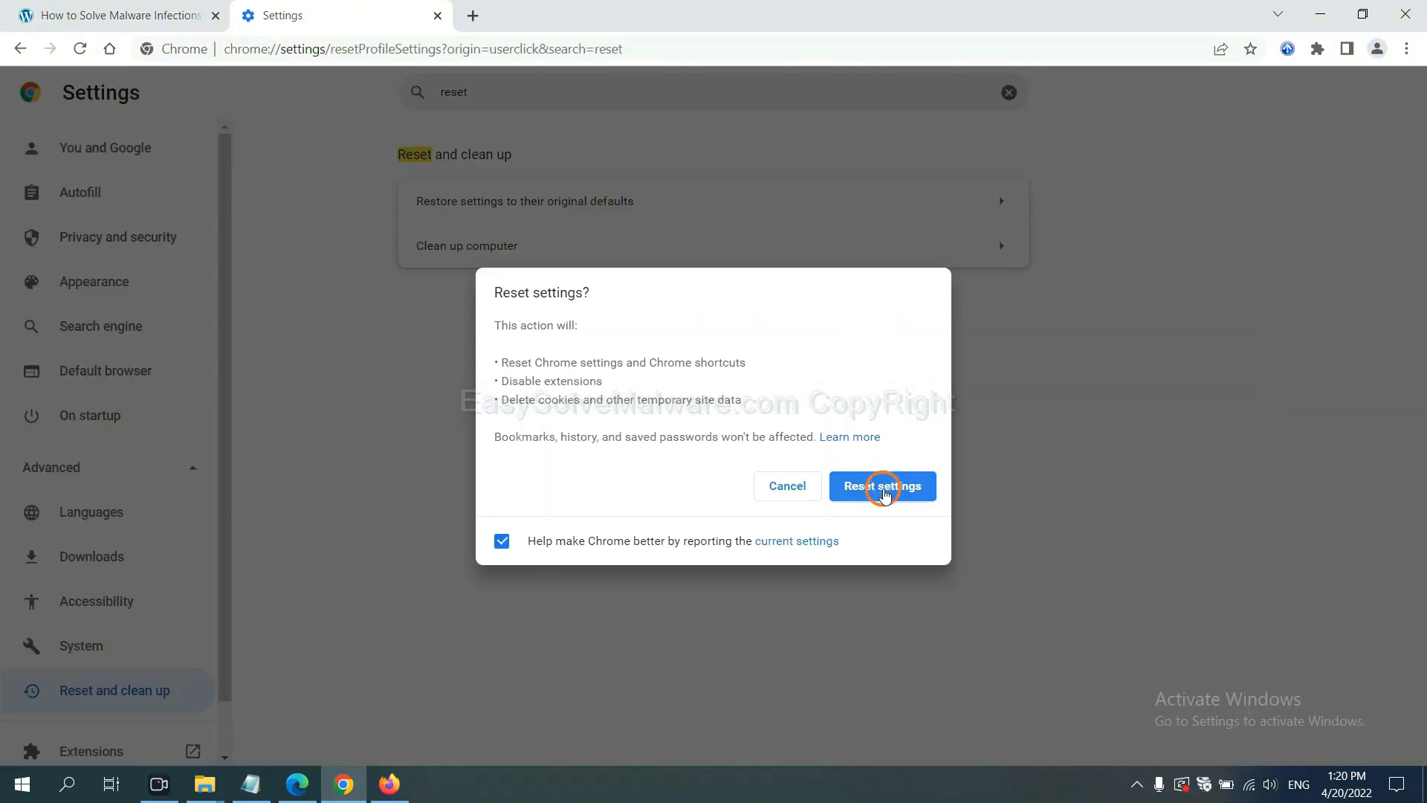
left_click(389, 784)
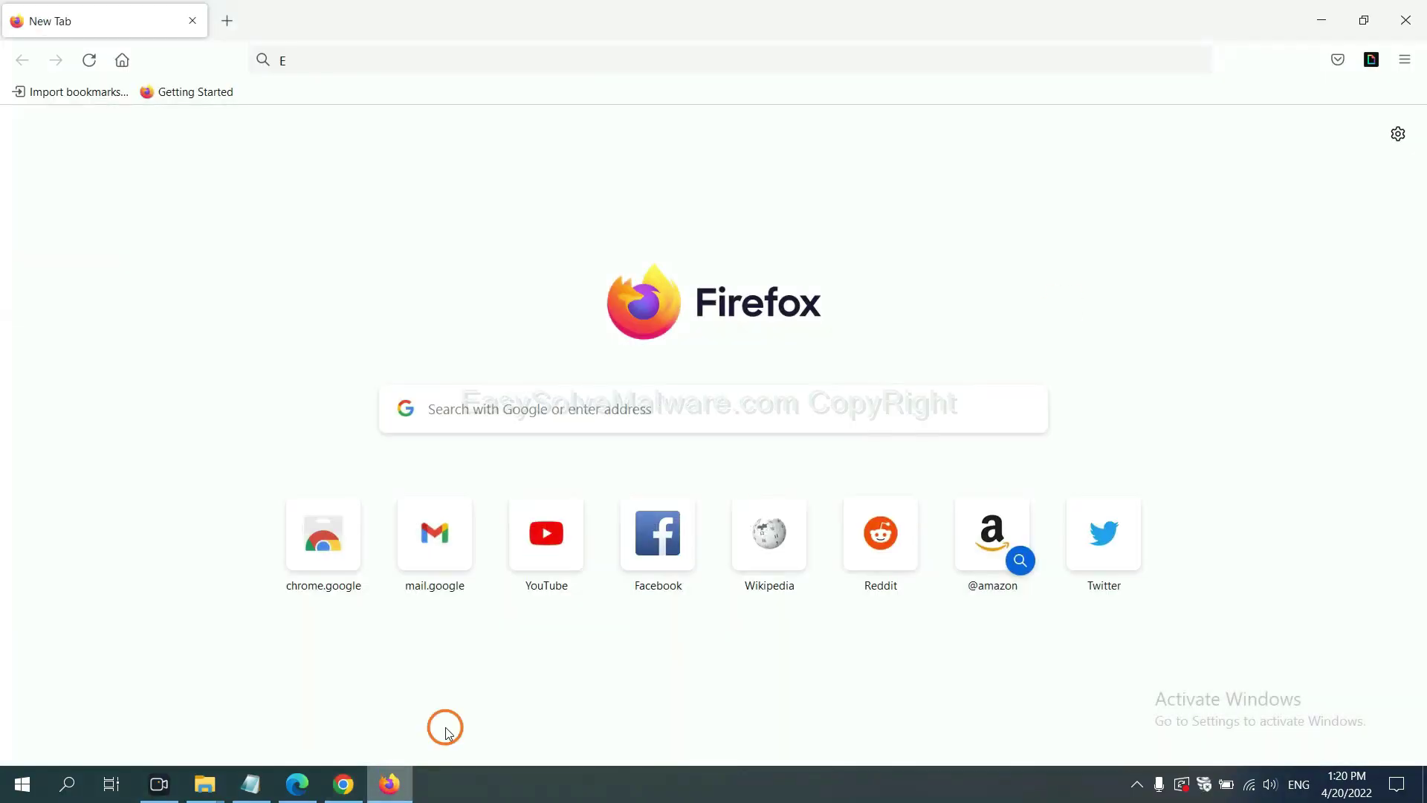
Step: From Help > More troubleshooting information, request Refresh Firefox to default settings, then switch to Edge
left_click(1403, 61)
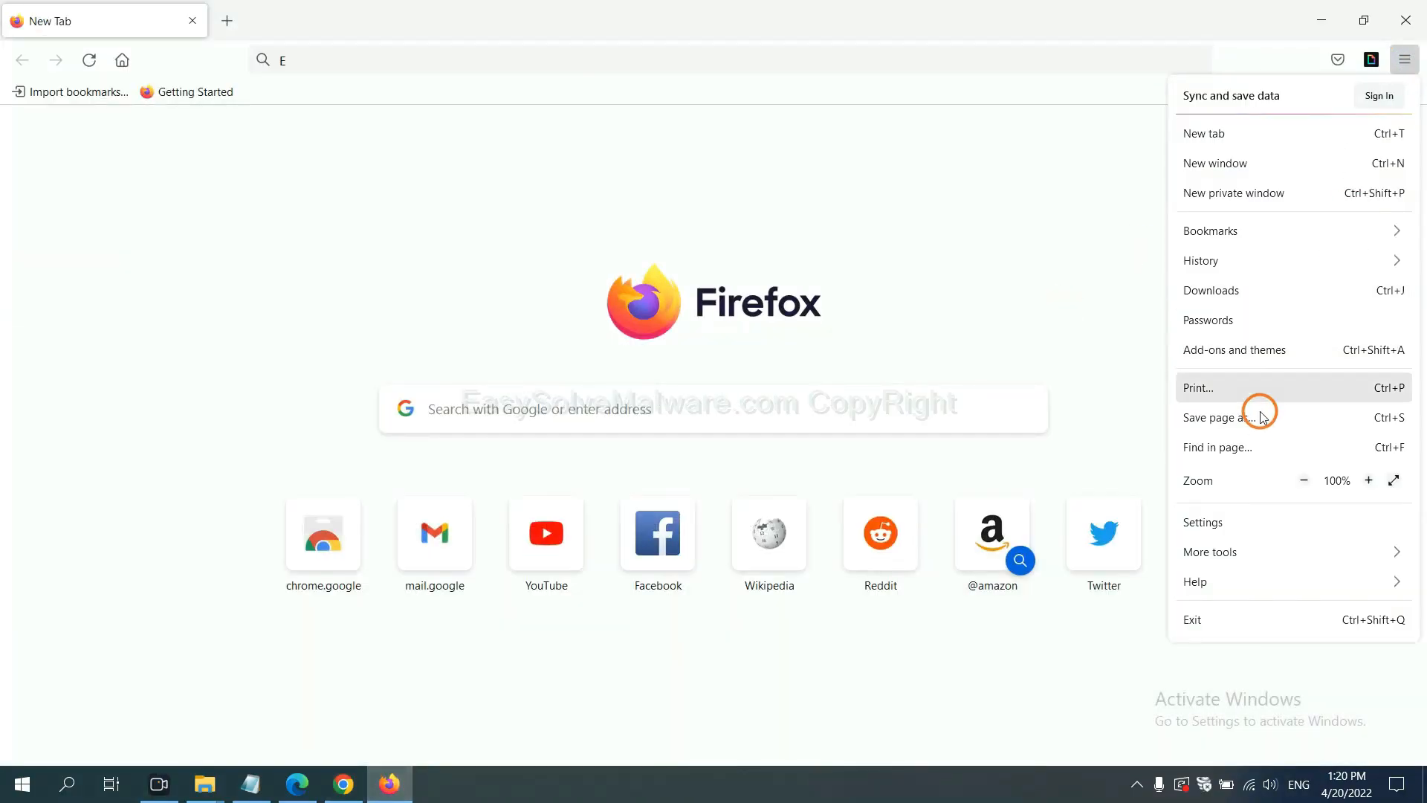
left_click(1230, 580)
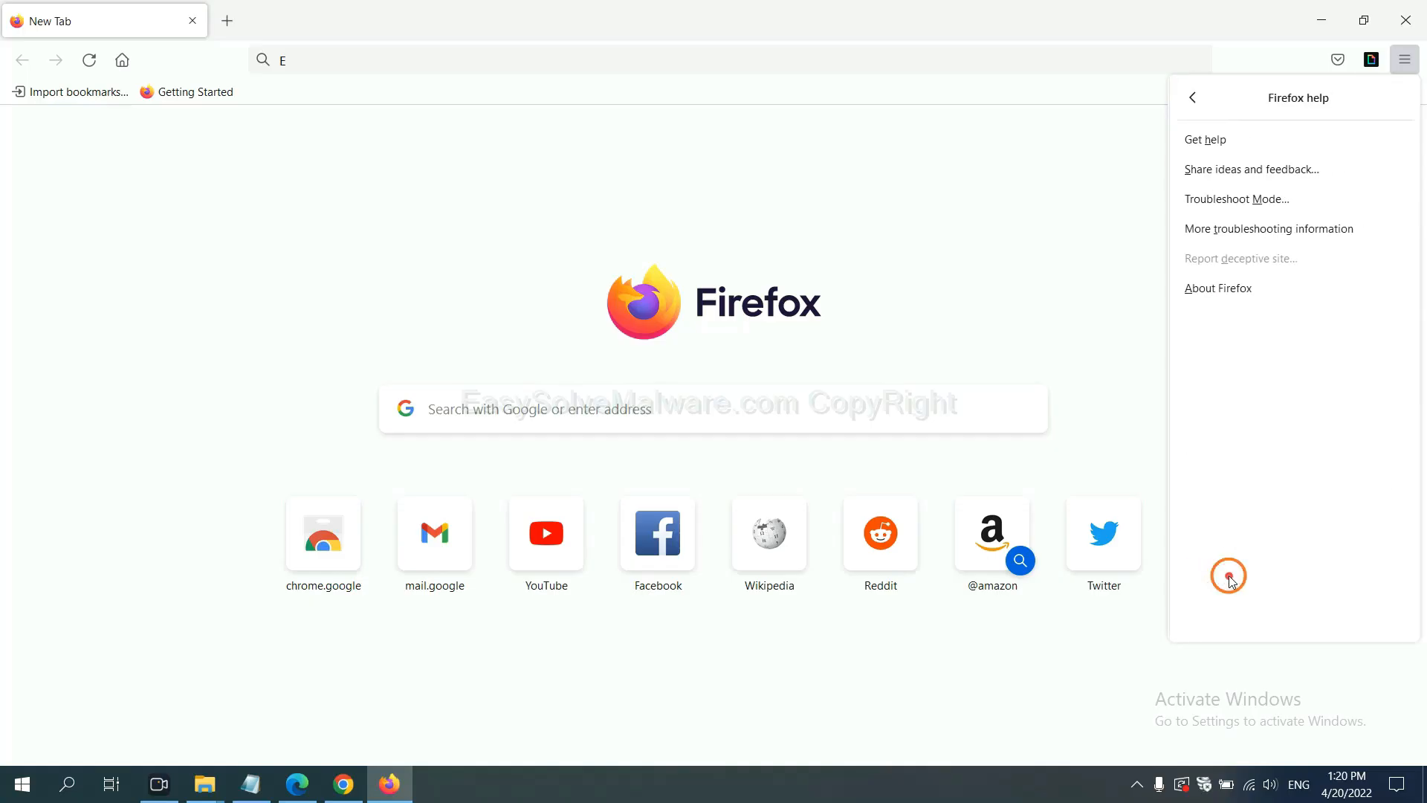
left_click(1255, 232)
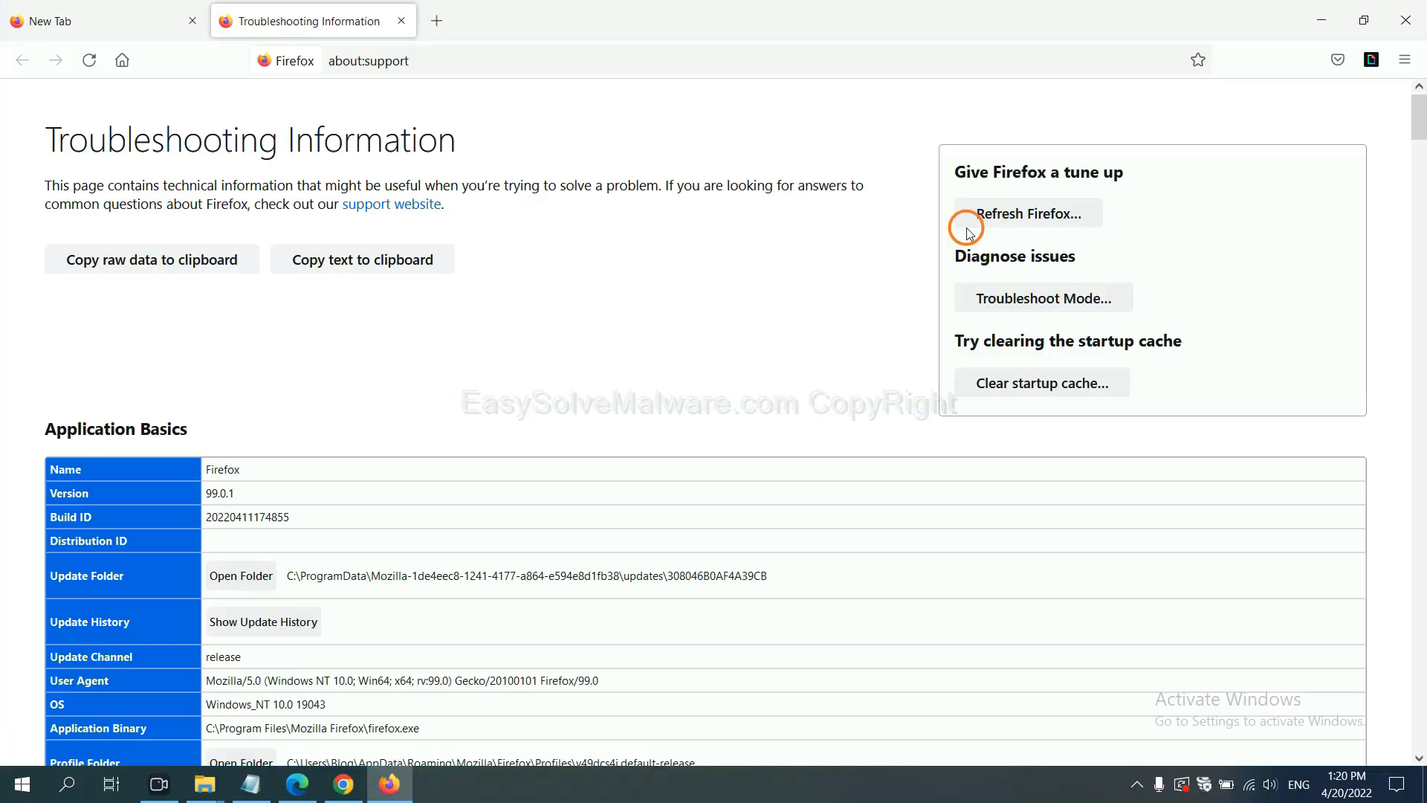
left_click(1002, 215)
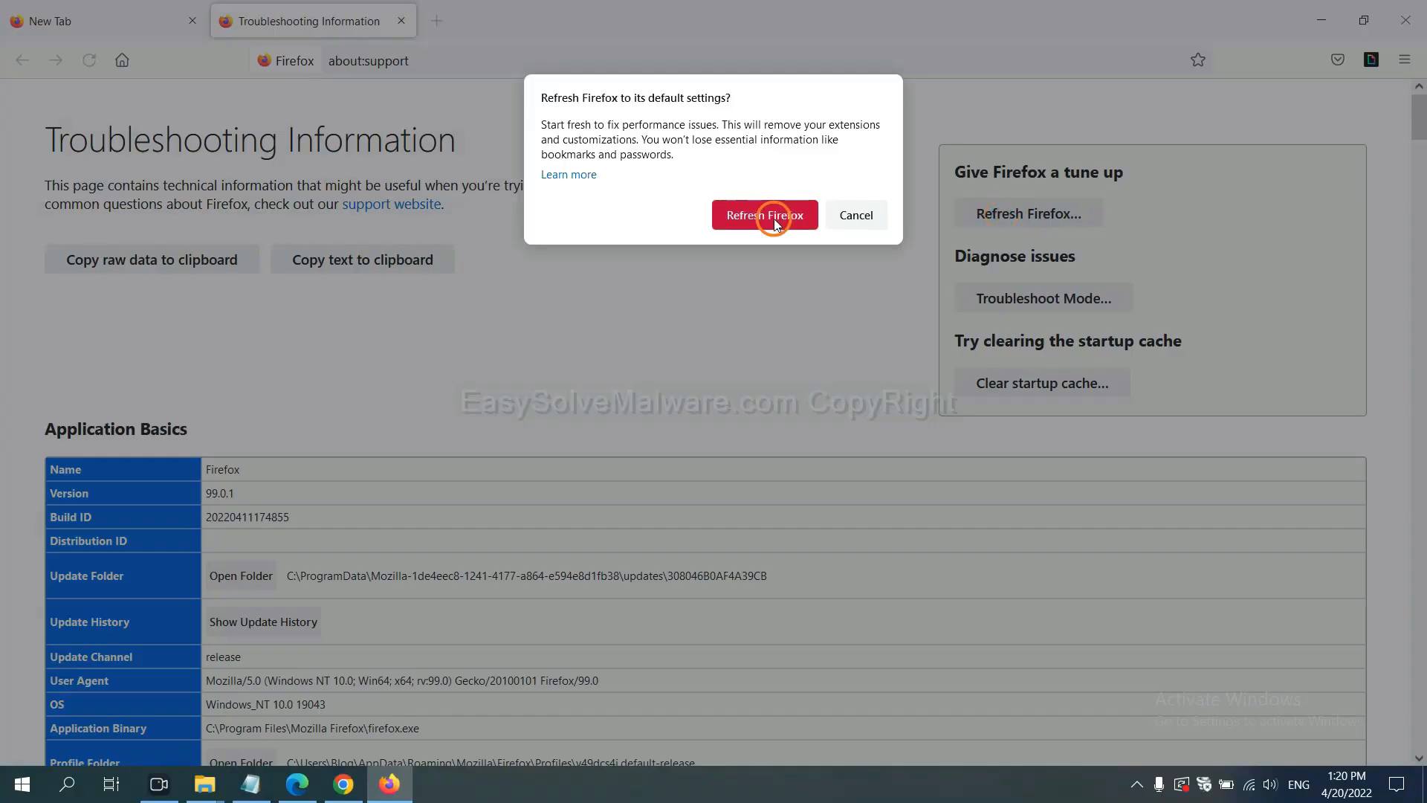
left_click(296, 784)
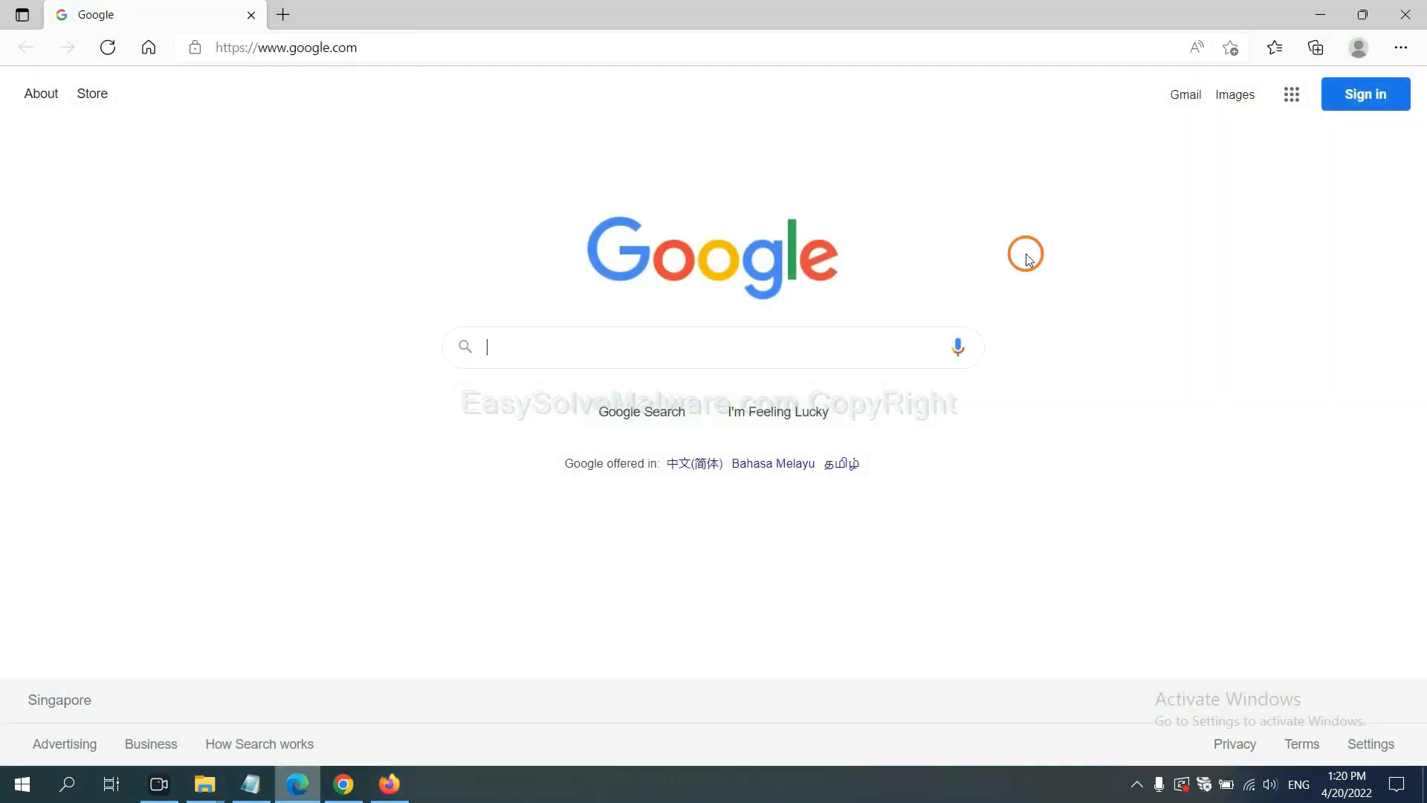
Step: Search Edge settings for 'reset' and request restoring settings to their default values
left_click(1400, 48)
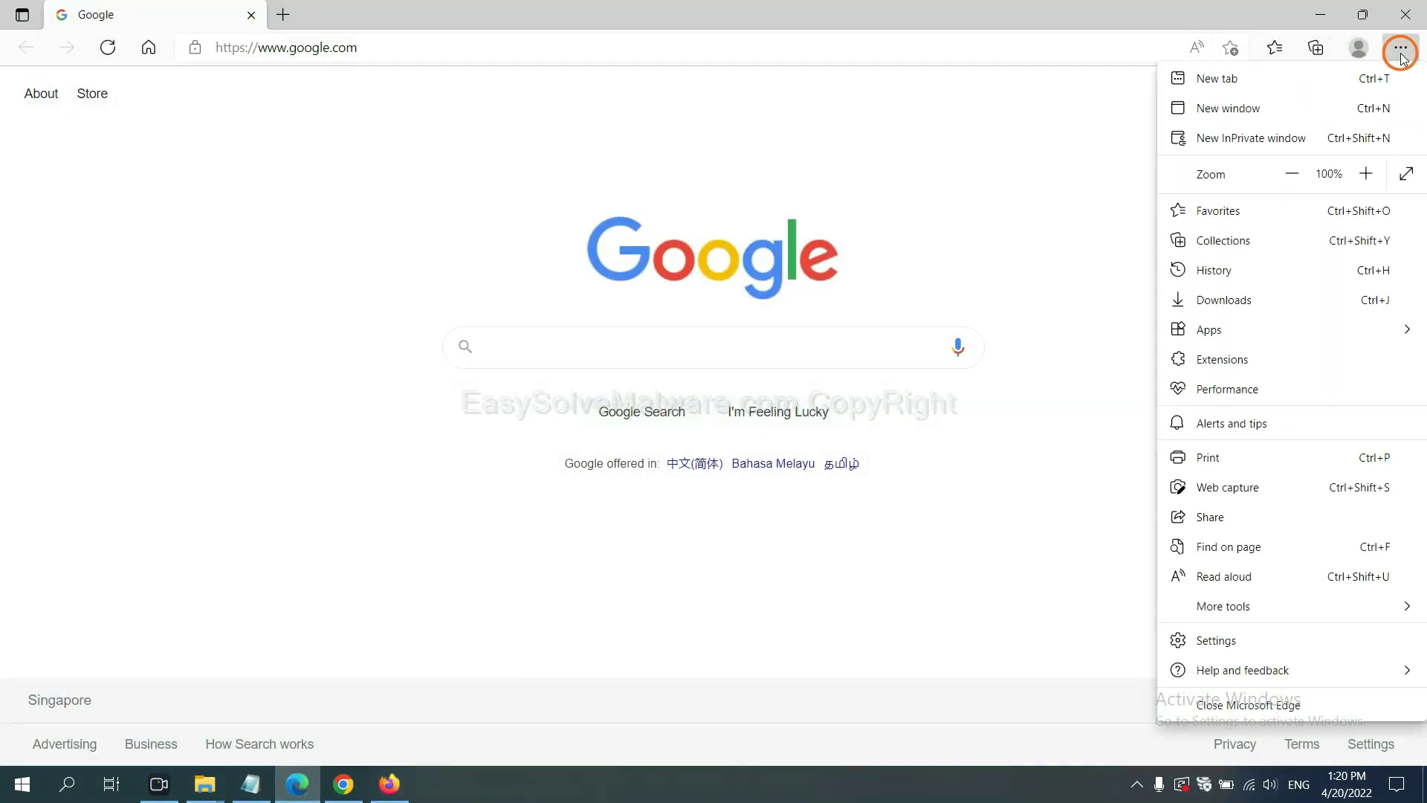
left_click(1229, 639)
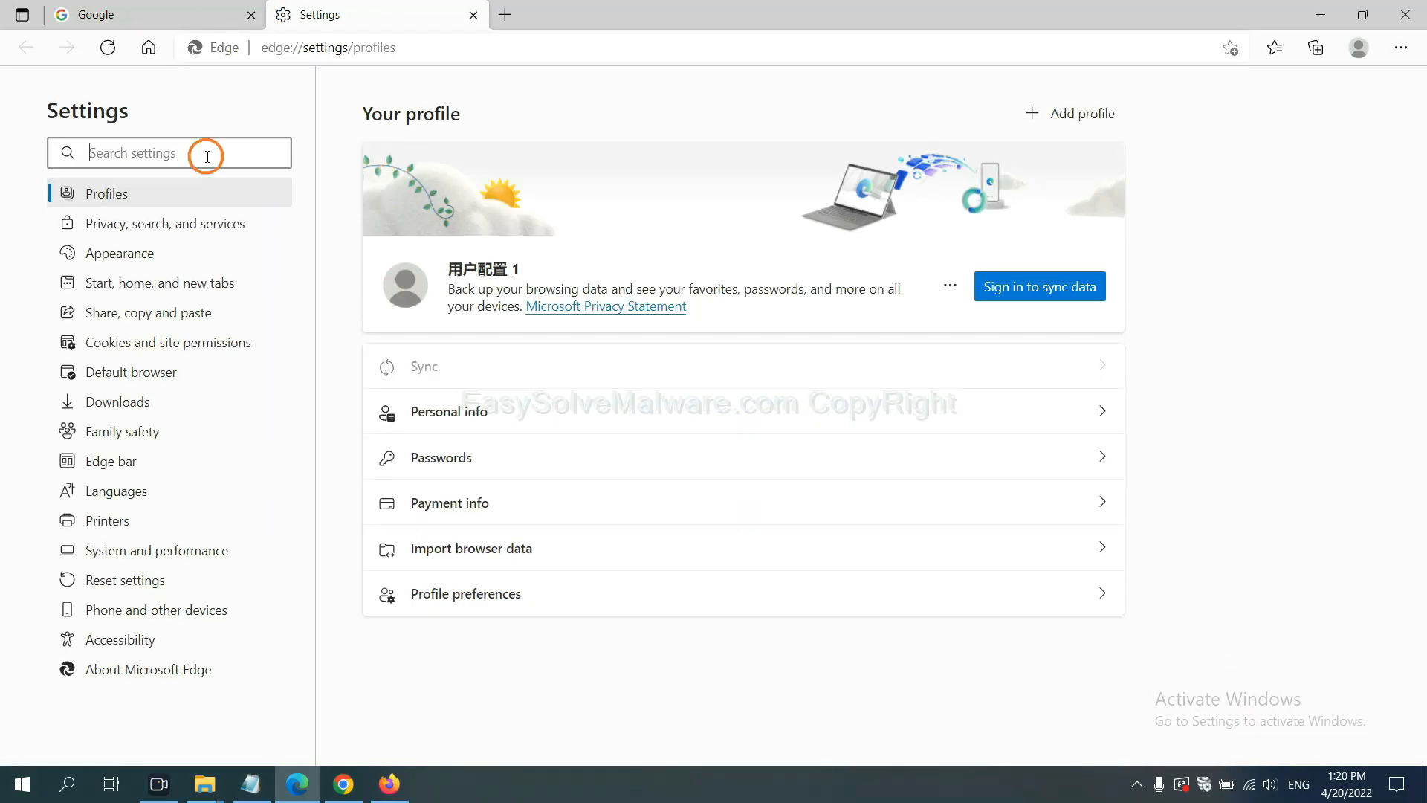
type("re")
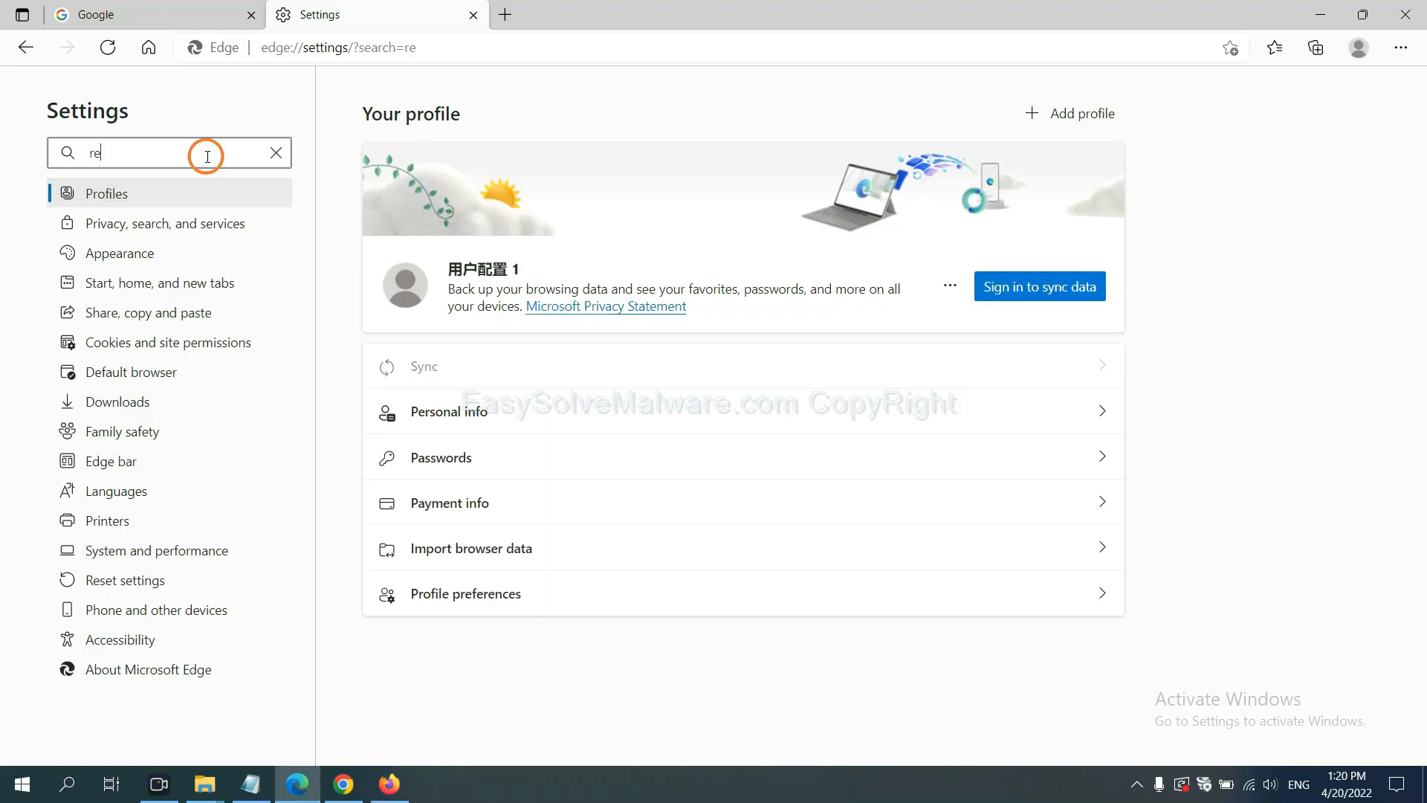
type("set")
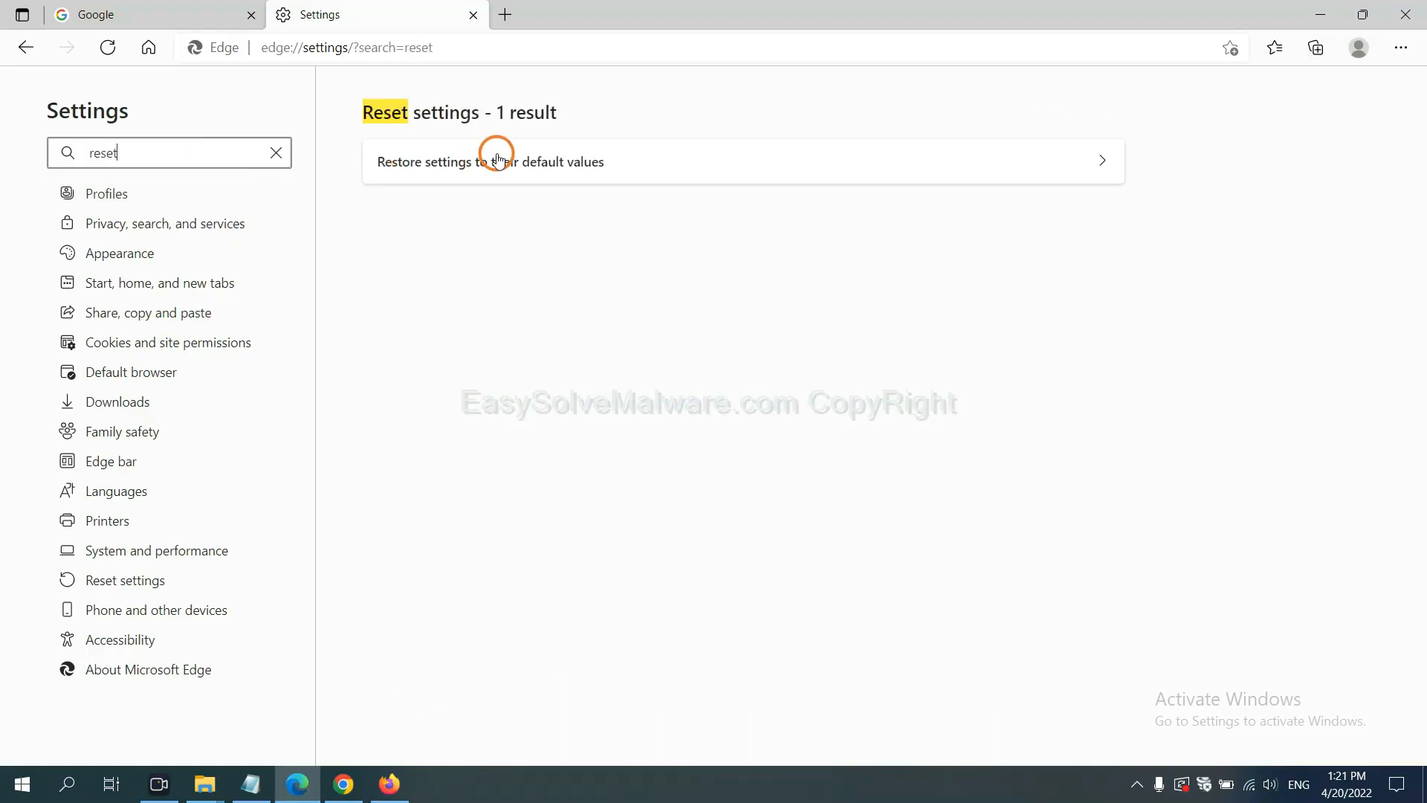
left_click(502, 156)
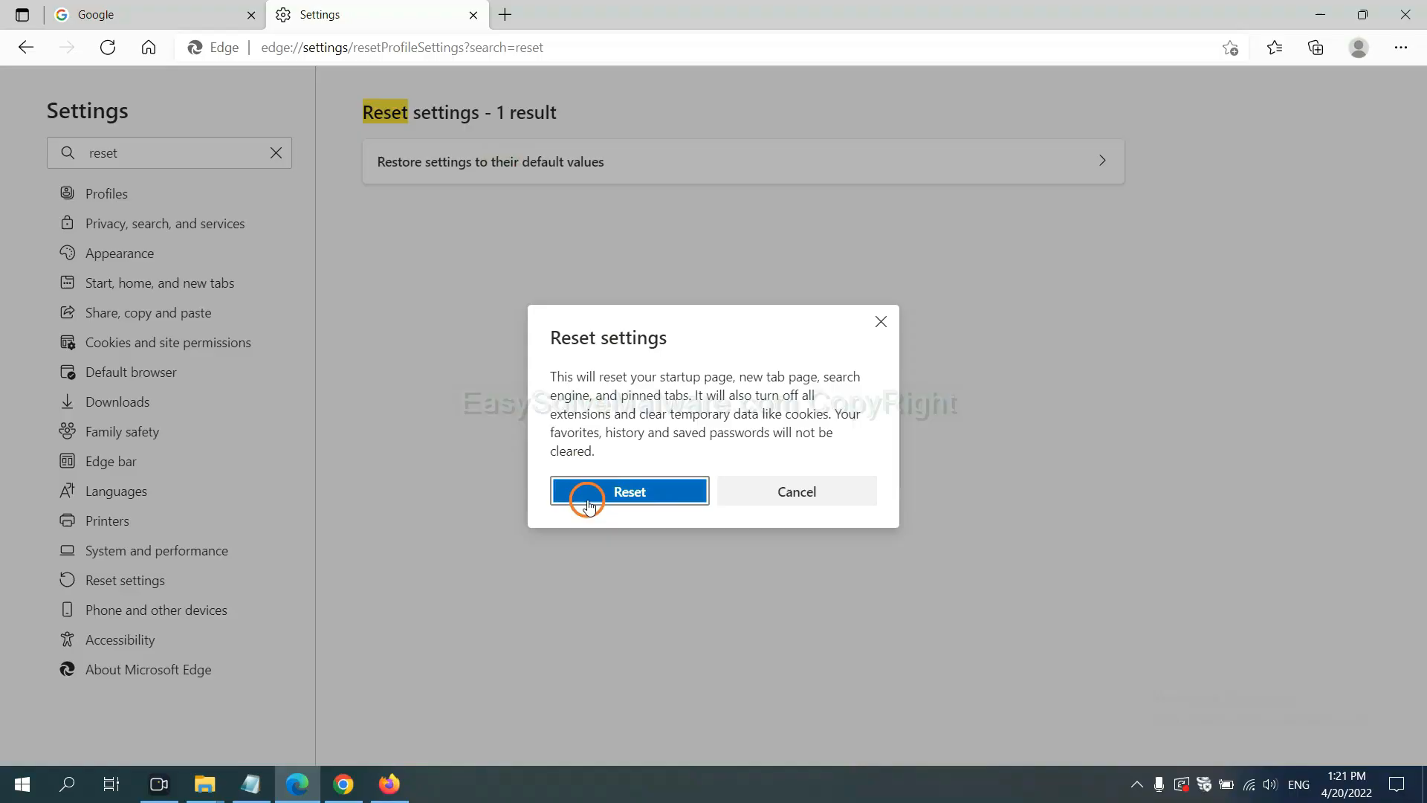